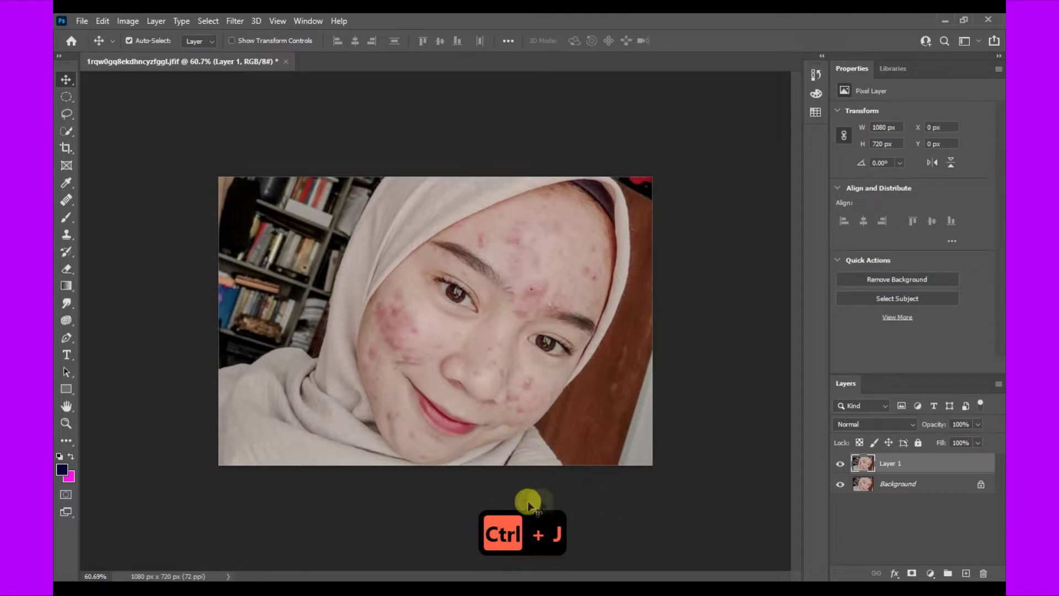
- Outline the large red acne patch on the photo's left cheek with the Lasso tool, about 126 by 198 px
{"action": "left_click", "coordinate": [65, 113]}
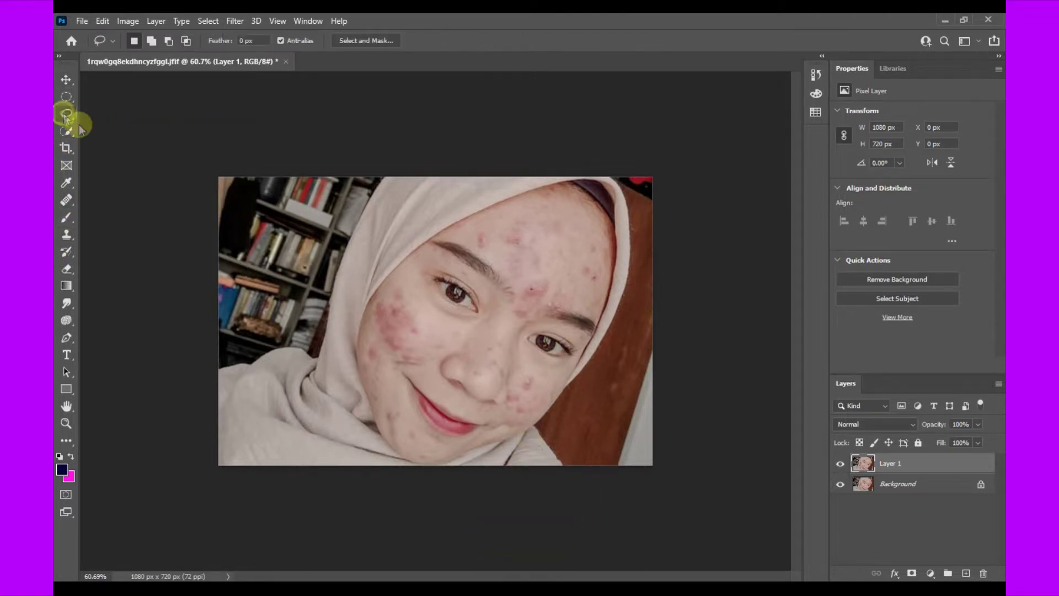
{"action": "scroll", "coordinate": [408, 301], "scroll_direction": "up", "scroll_amount": 2}
{"action": "scroll", "coordinate": [423, 301], "scroll_direction": "up", "scroll_amount": 4}
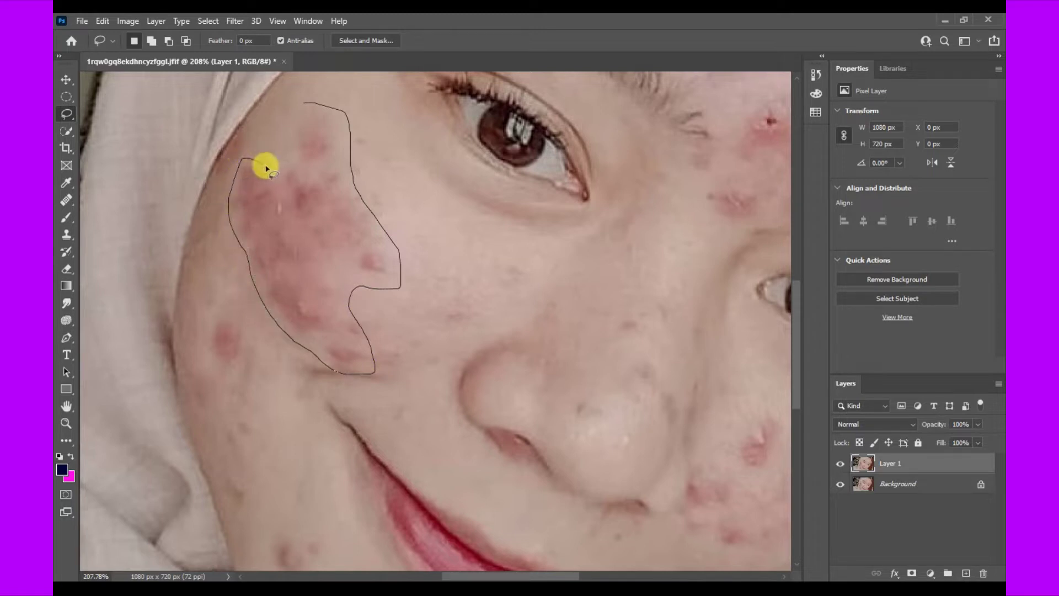
{"action": "left_click_drag", "start_coordinate": [309, 105], "coordinate": [311, 107]}
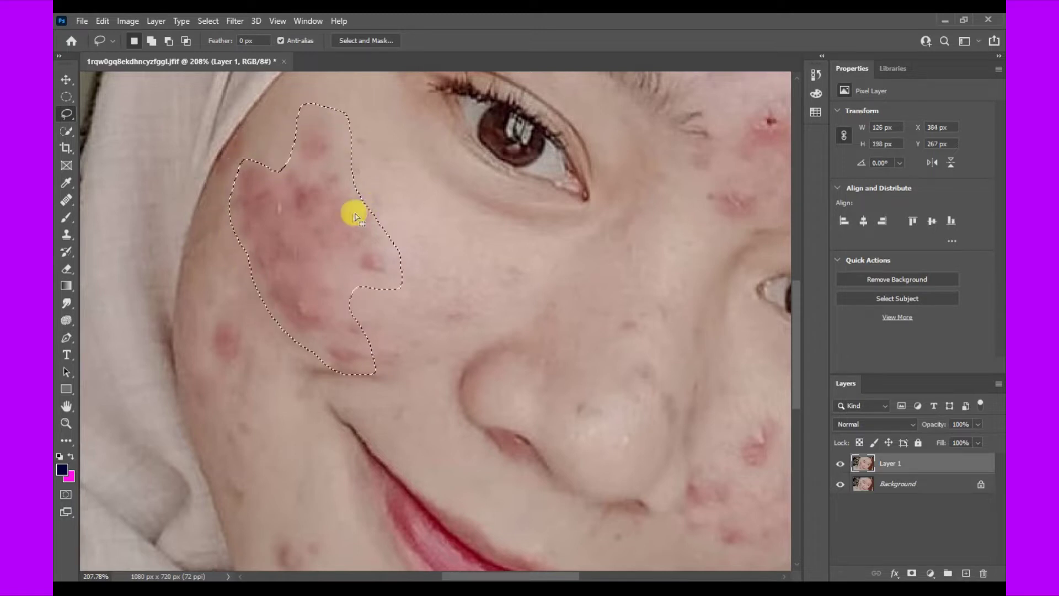
- Fill the selected cheek patch with Content-Aware at 100% opacity, deselect it, and compare Layer 1 with the original
{"action": "right_click", "coordinate": [340, 221]}
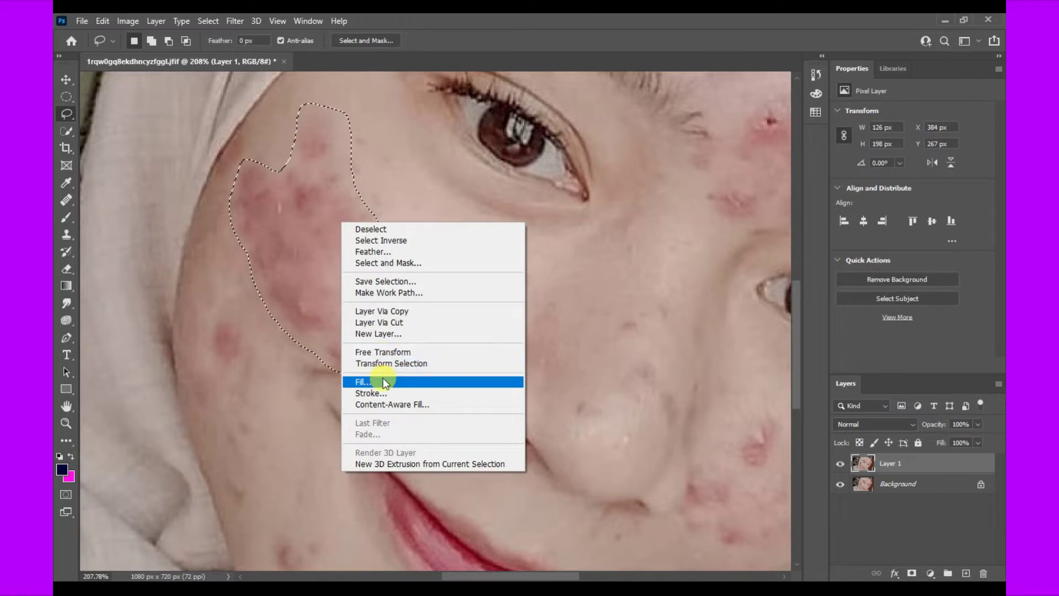
{"action": "left_click", "coordinate": [364, 382]}
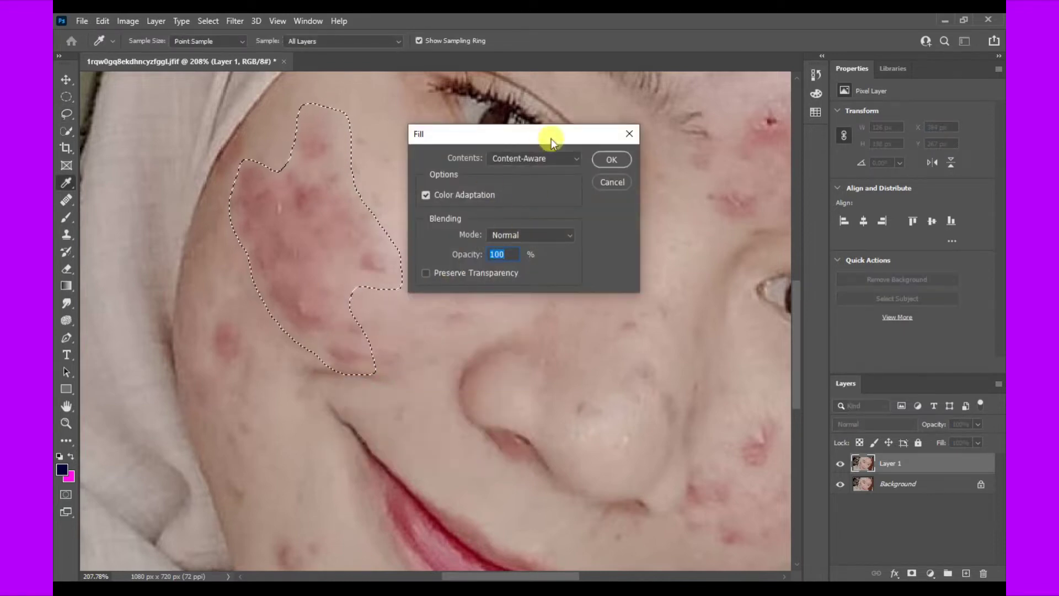
{"action": "left_click", "coordinate": [611, 160]}
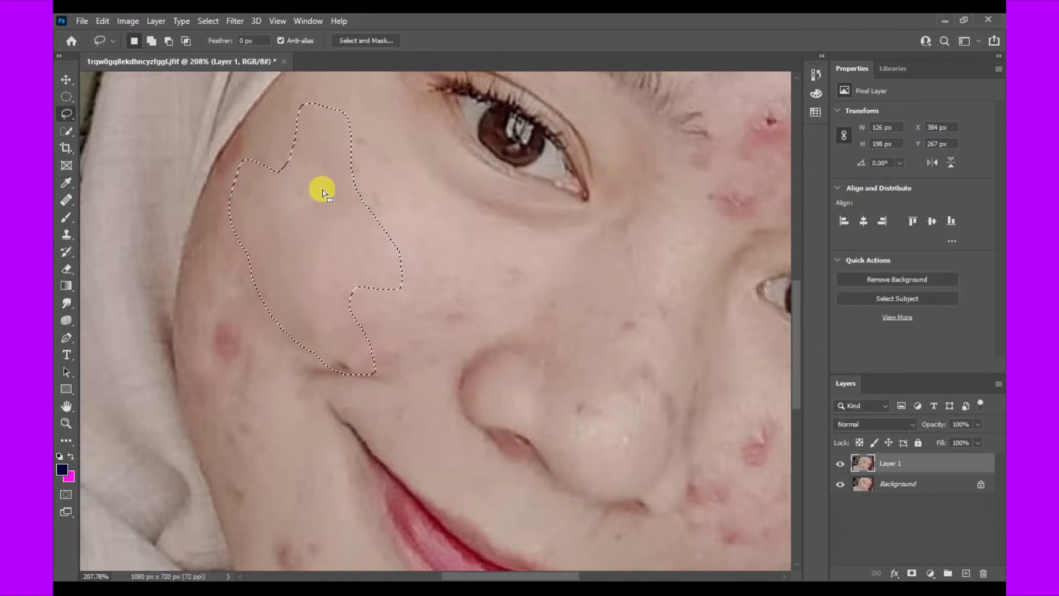
{"action": "scroll", "coordinate": [315, 266], "scroll_direction": "down", "scroll_amount": 4}
{"action": "key", "text": "ctrl+d"}
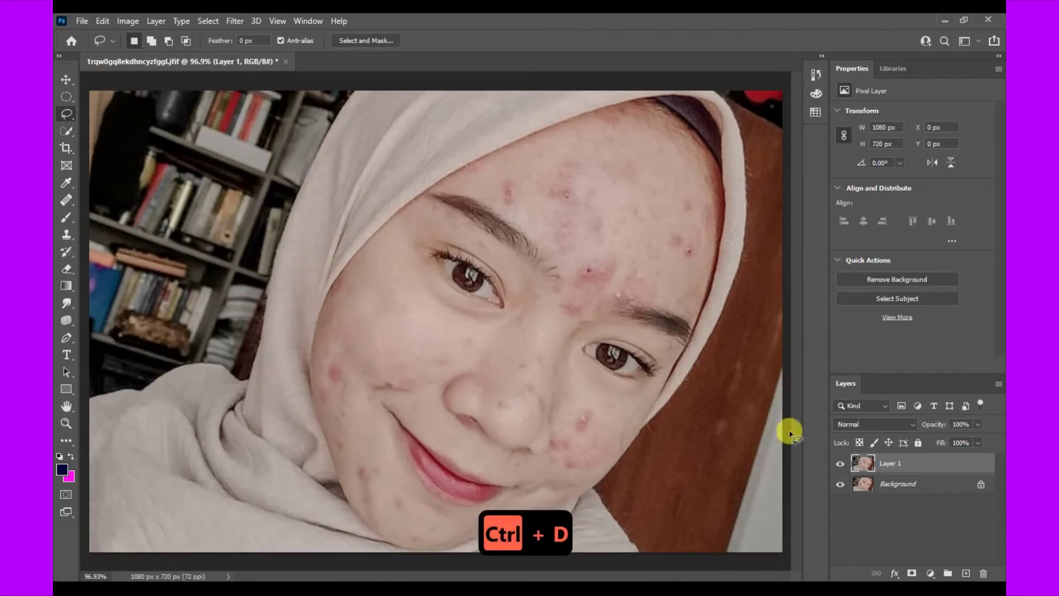
{"action": "left_click", "coordinate": [839, 463]}
{"action": "left_click", "coordinate": [840, 463]}
- Lasso the small red spot at the outer edge of the left cheek, about 24 by 40 px, and fill it with Content-Aware
{"action": "scroll", "coordinate": [319, 374], "scroll_direction": "up", "scroll_amount": 5}
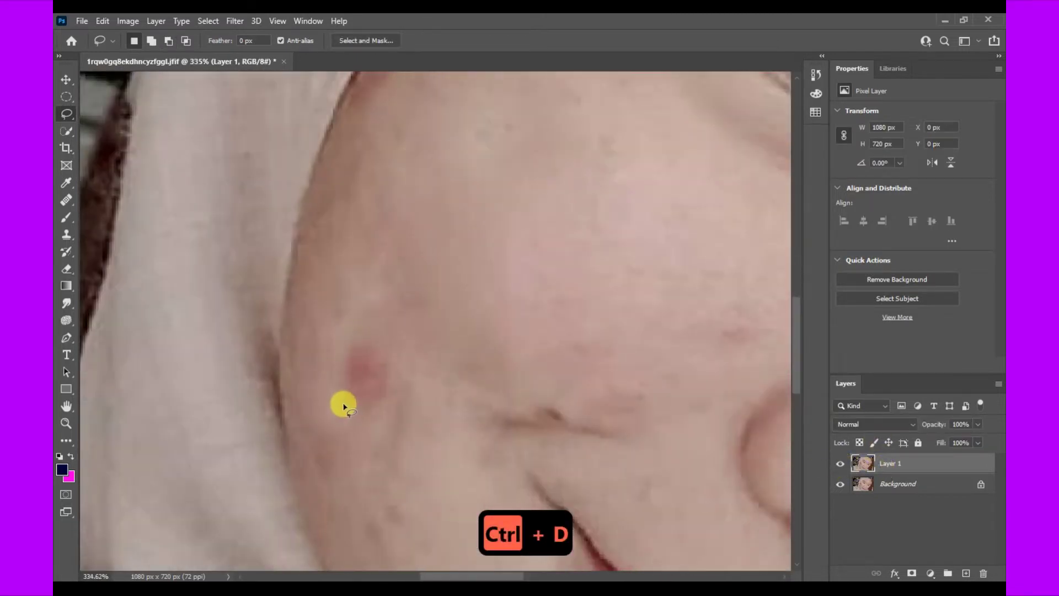
{"action": "mouse_move", "coordinate": [346, 362]}
{"action": "left_mouse_down"}
{"action": "mouse_move", "coordinate": [358, 417]}
{"action": "mouse_move", "coordinate": [388, 416]}
{"action": "mouse_move", "coordinate": [397, 371]}
{"action": "left_mouse_up"}
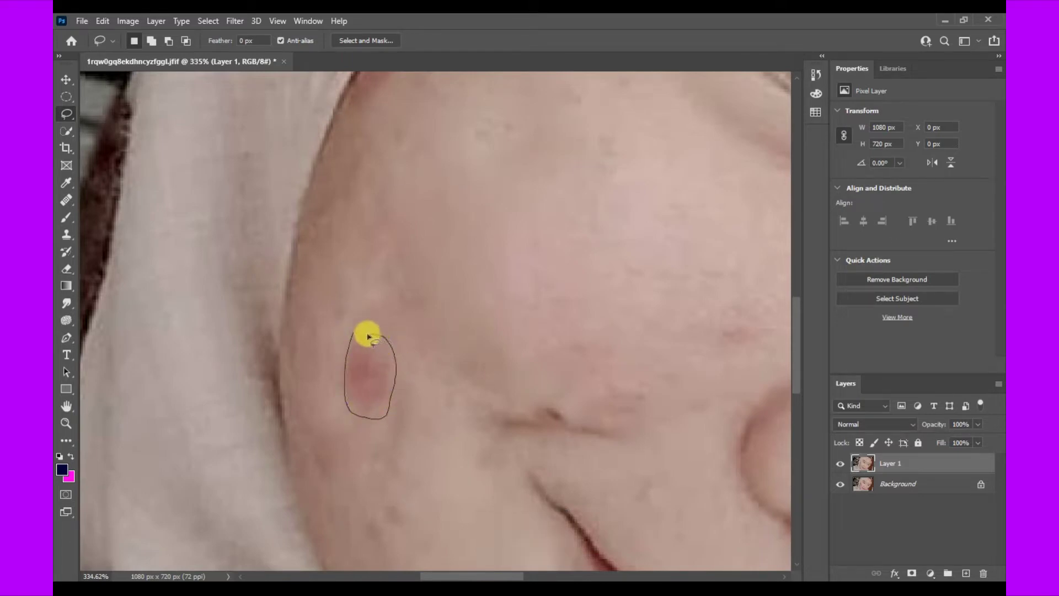
{"action": "left_click_drag", "start_coordinate": [353, 337], "coordinate": [356, 341]}
{"action": "scroll", "coordinate": [312, 371], "scroll_direction": "down", "scroll_amount": 4}
{"action": "right_click", "coordinate": [312, 373]}
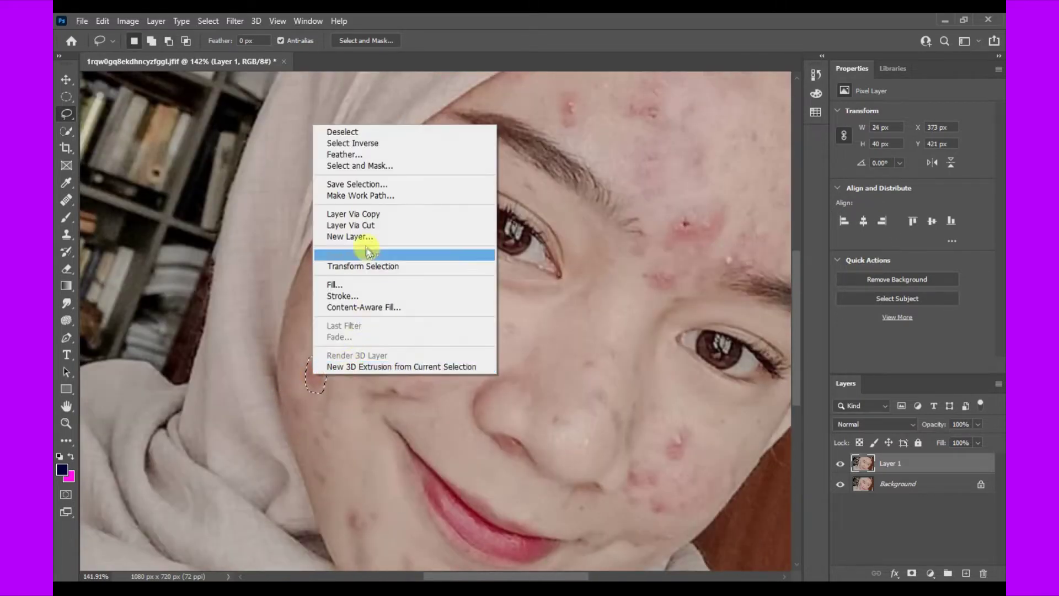
{"action": "left_click", "coordinate": [353, 284]}
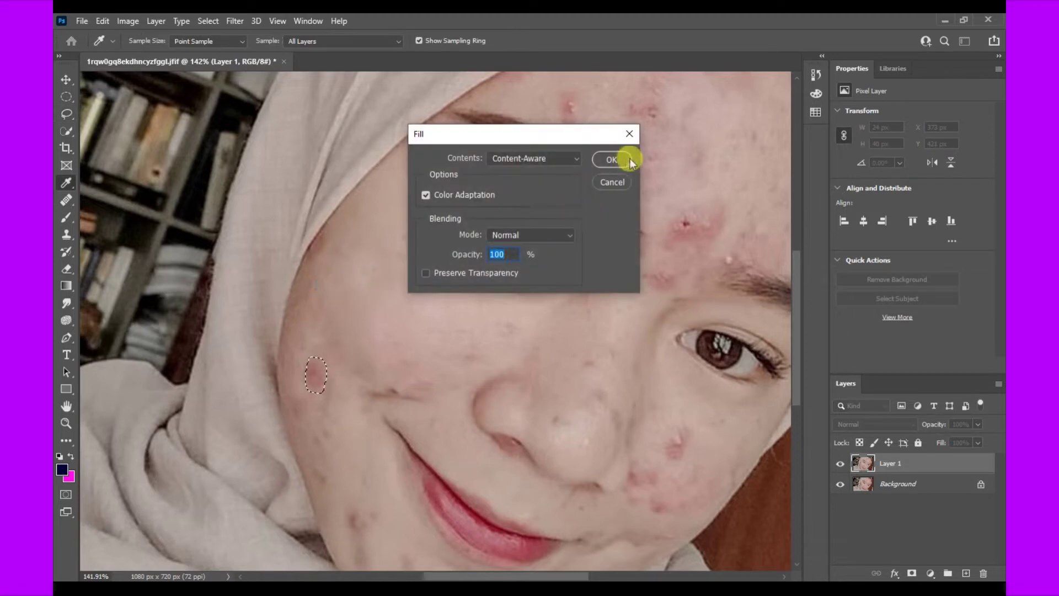
{"action": "left_click", "coordinate": [629, 158]}
- Lasso the pimple below the photo's right eye, about 28 by 42 px, and remove it with a Content-Aware fill
{"action": "scroll", "coordinate": [353, 369], "scroll_direction": "down", "scroll_amount": 3}
{"action": "scroll", "coordinate": [584, 416], "scroll_direction": "up", "scroll_amount": 5}
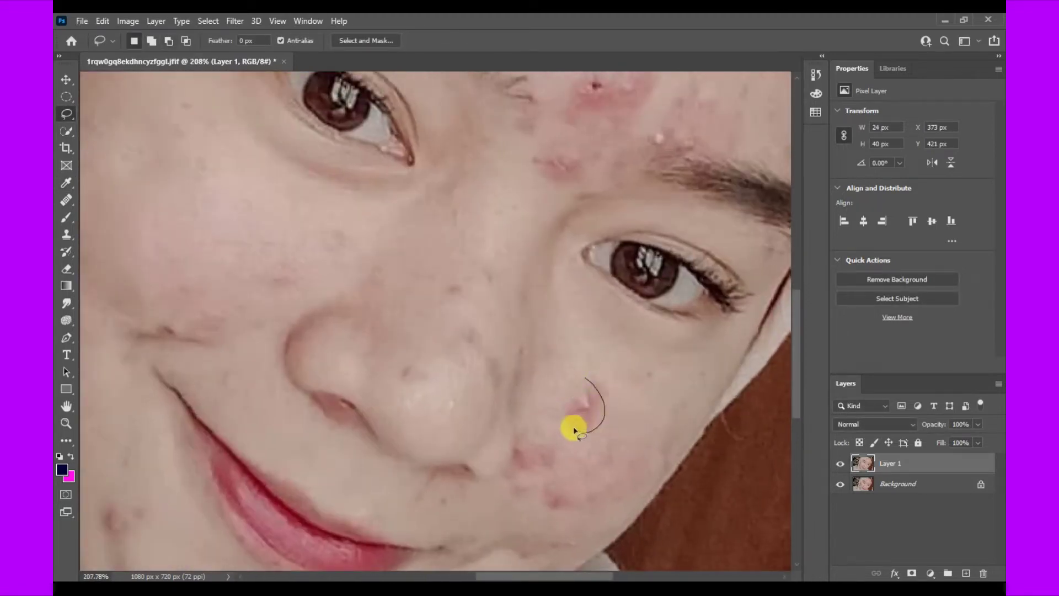
{"action": "left_click_drag", "start_coordinate": [586, 379], "coordinate": [587, 398]}
{"action": "right_click", "coordinate": [586, 398]}
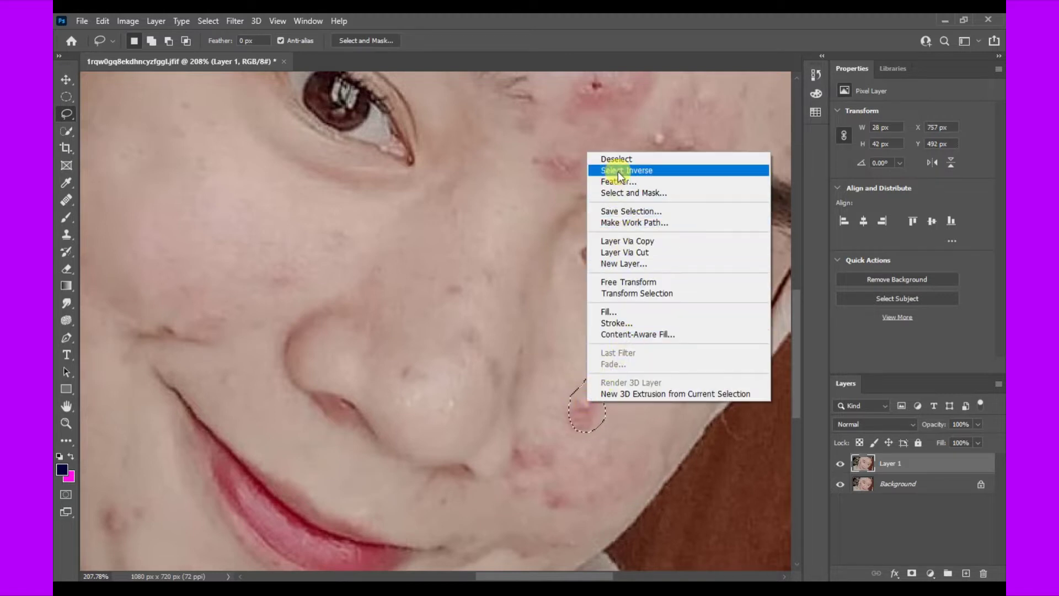
{"action": "left_click", "coordinate": [635, 311]}
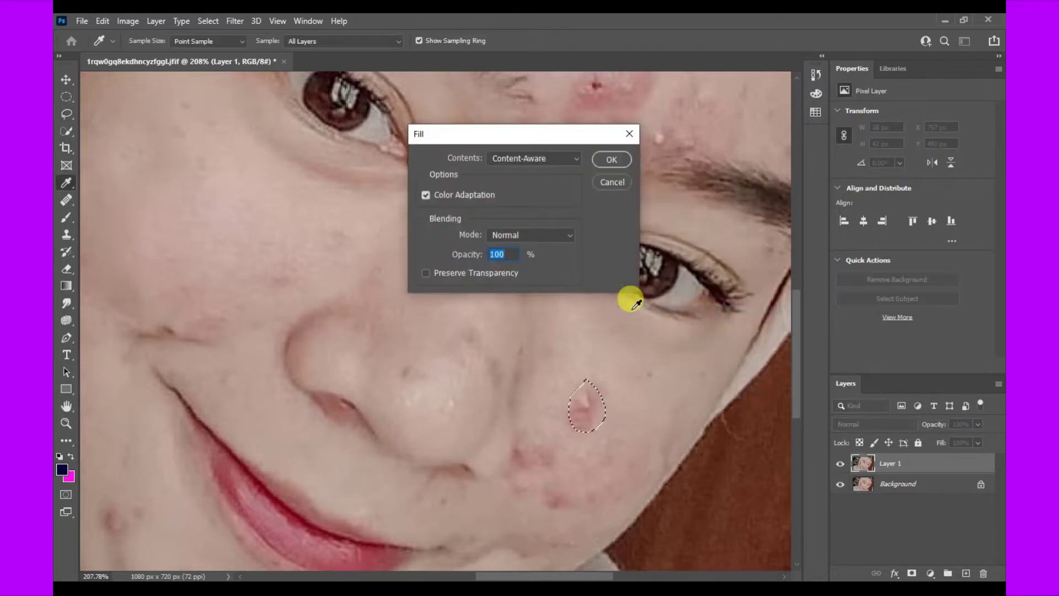
{"action": "left_click", "coordinate": [611, 161]}
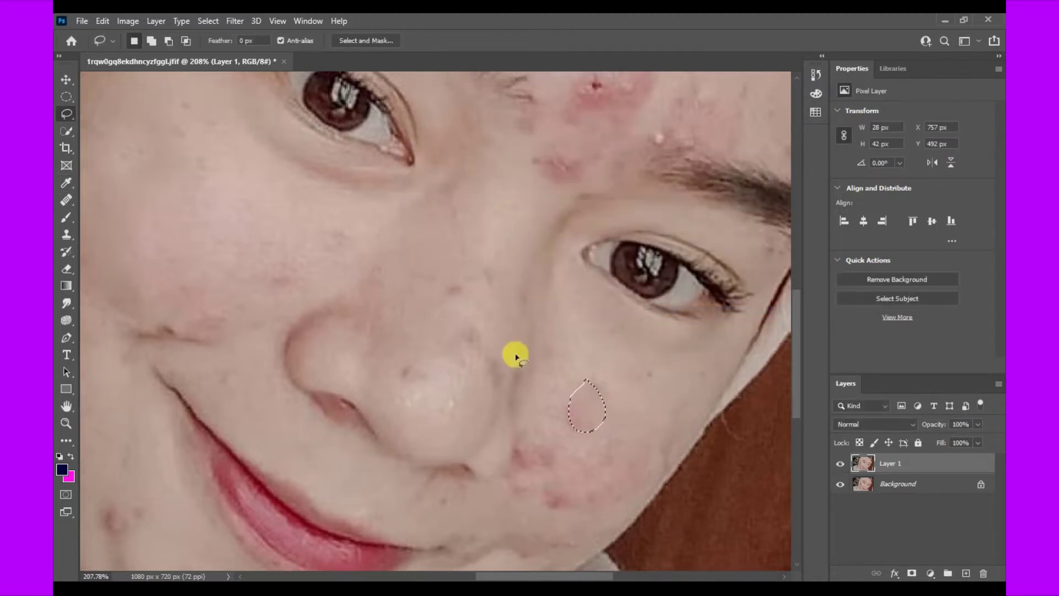
- Undo the stray selections, lasso the jaw blemish beside the mouth, about 18 by 35 px, fill it with Content-Aware, and deselect
{"action": "scroll", "coordinate": [450, 381], "scroll_direction": "down", "scroll_amount": 5}
{"action": "scroll", "coordinate": [358, 458], "scroll_direction": "up", "scroll_amount": 3}
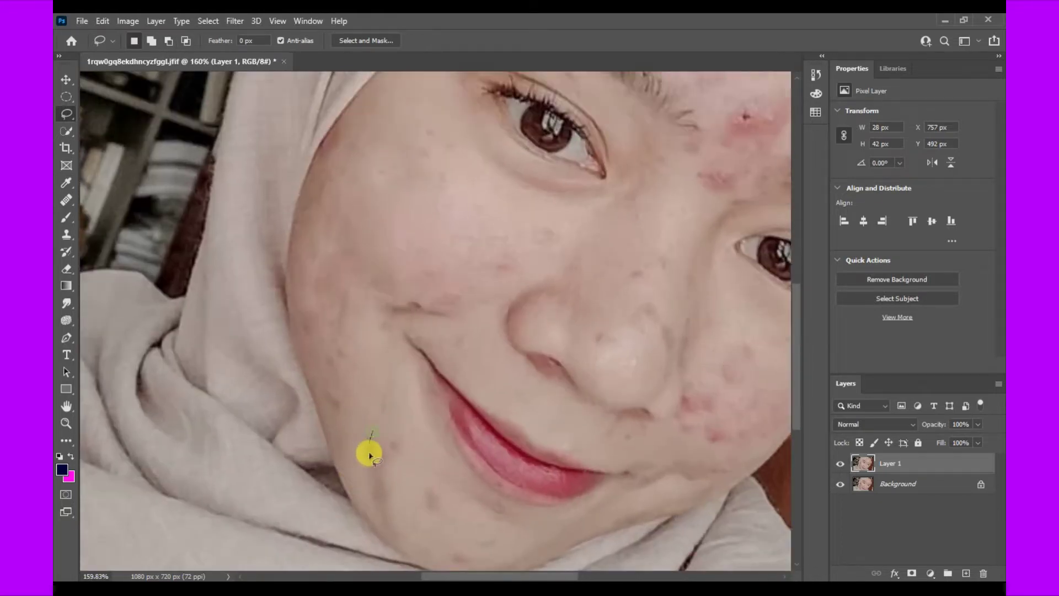
{"action": "key", "text": "ctrl+z"}
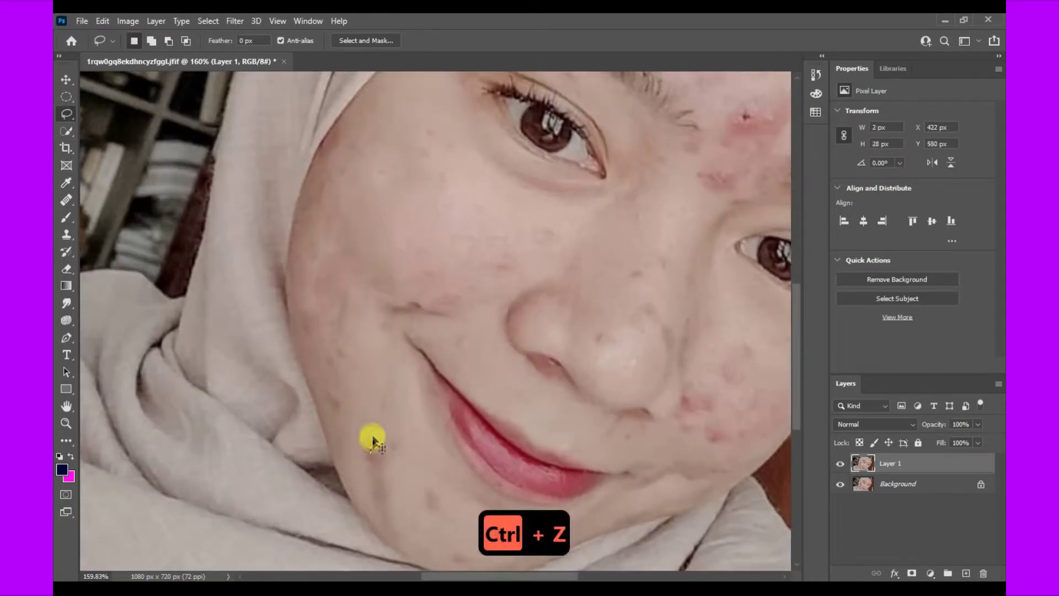
{"action": "key", "text": "ctrl+z"}
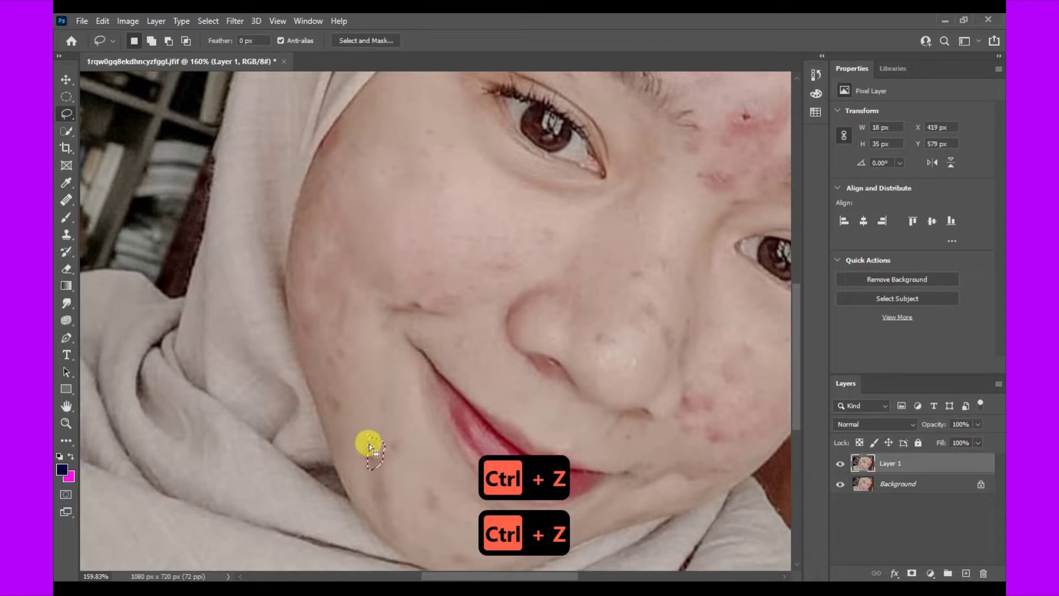
{"action": "right_click", "coordinate": [370, 446]}
{"action": "left_click", "coordinate": [407, 351]}
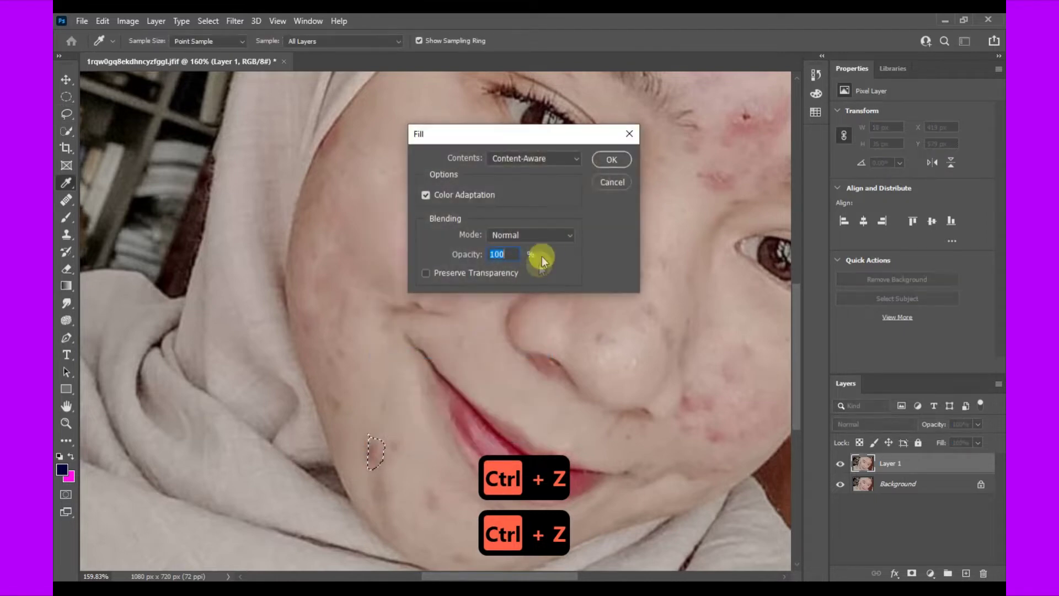
{"action": "left_click", "coordinate": [606, 159]}
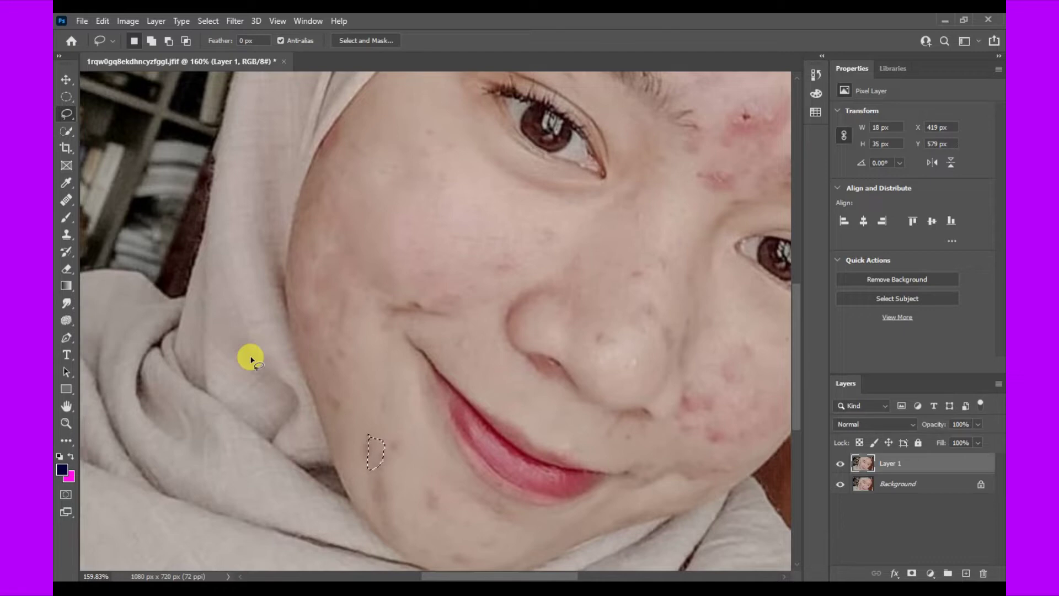
{"action": "scroll", "coordinate": [302, 326], "scroll_direction": "down", "scroll_amount": 5}
{"action": "key", "text": "ctrl+d"}
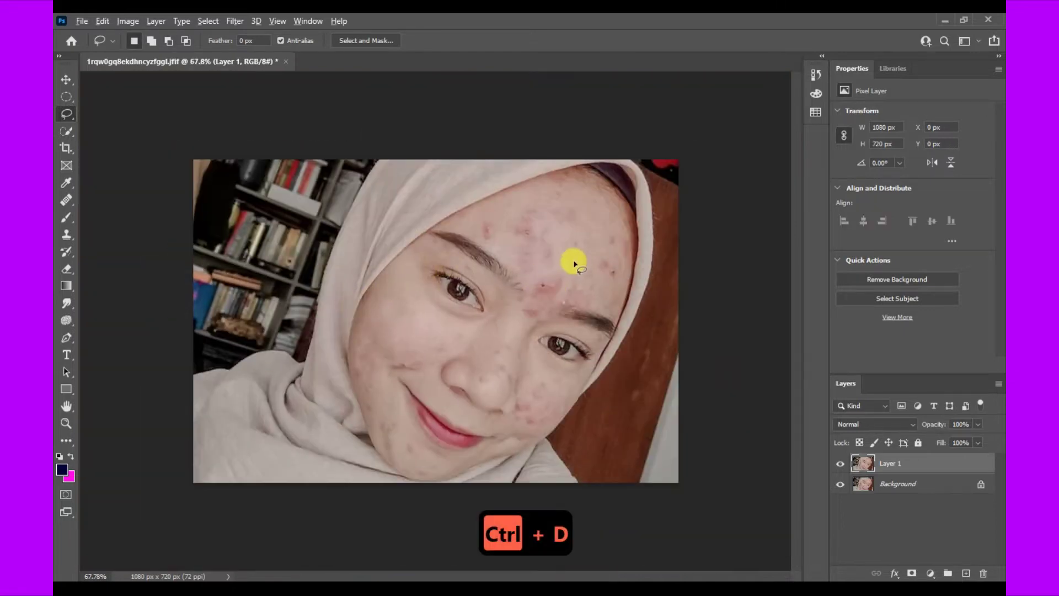
- Lasso the blemishes above the left eyebrow, about 120 by 79 px, fill them with Content-Aware, and deselect
{"action": "scroll", "coordinate": [573, 264], "scroll_direction": "up", "scroll_amount": 5}
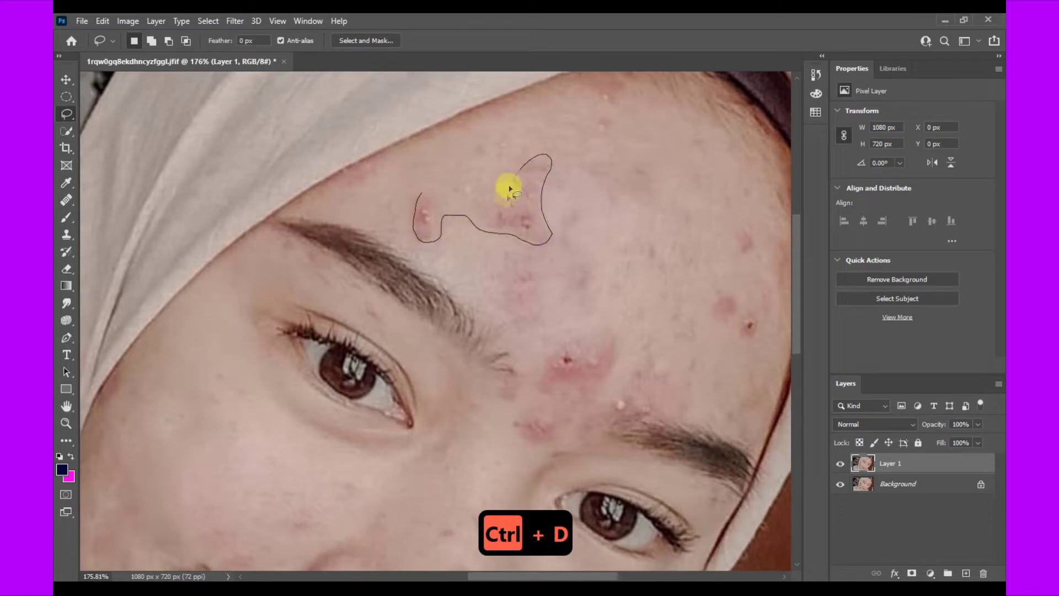
{"action": "mouse_move", "coordinate": [434, 198]}
{"action": "left_mouse_down"}
{"action": "mouse_move", "coordinate": [417, 203]}
{"action": "mouse_move", "coordinate": [425, 217]}
{"action": "left_mouse_up"}
{"action": "right_click", "coordinate": [428, 218]}
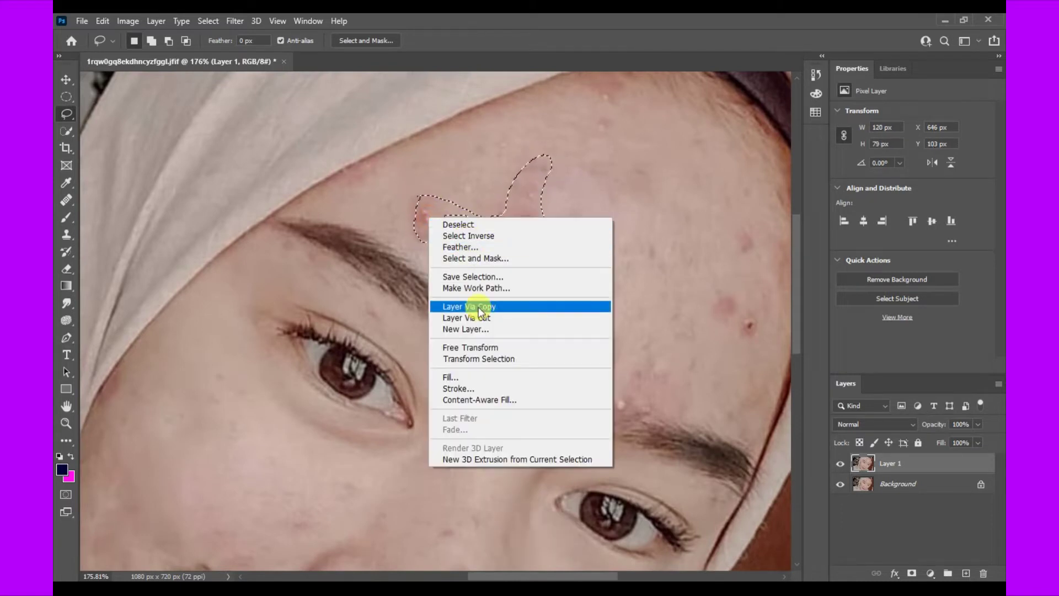
{"action": "left_click", "coordinate": [477, 376]}
{"action": "key", "text": "Return"}
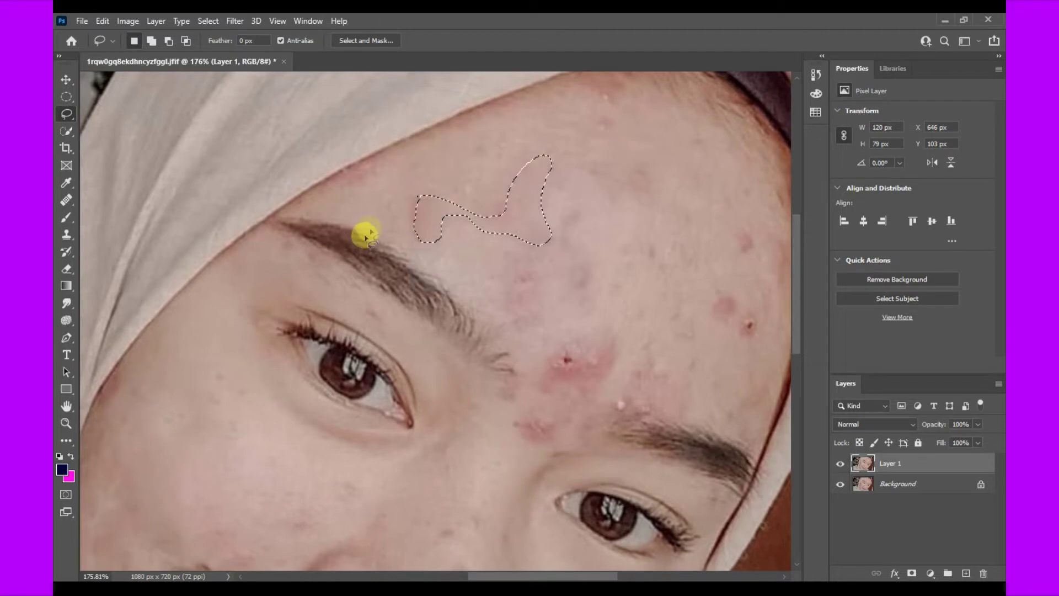
{"action": "key", "text": "ctrl+d"}
- Outline the remaining blemished forehead area and the red patch between the eyebrows with one lasso selection, about 333 by 248 px
{"action": "scroll", "coordinate": [307, 243], "scroll_direction": "down", "scroll_amount": 5}
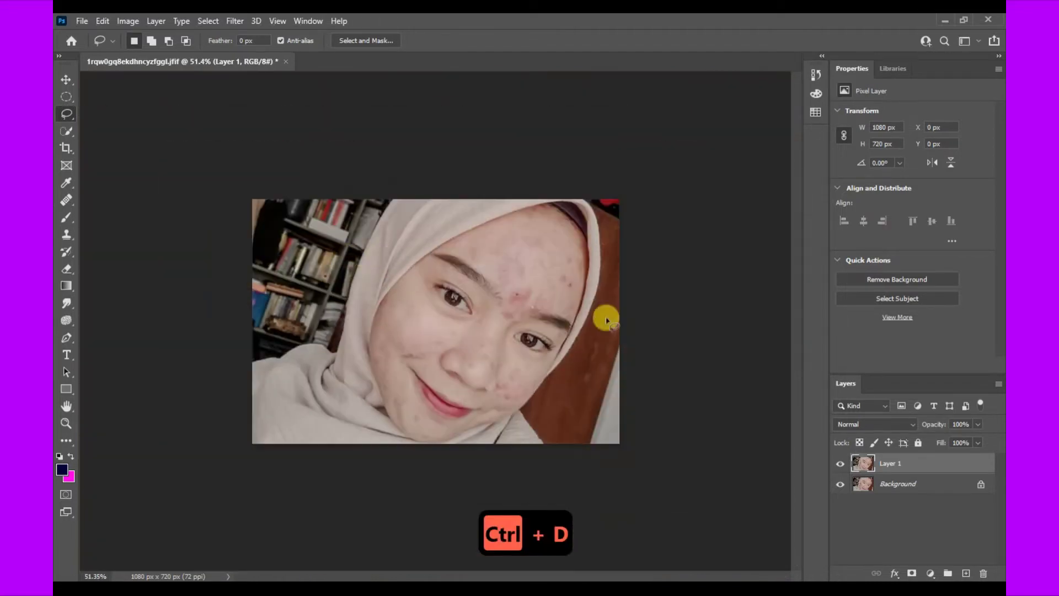
{"action": "scroll", "coordinate": [603, 249], "scroll_direction": "up", "scroll_amount": 5}
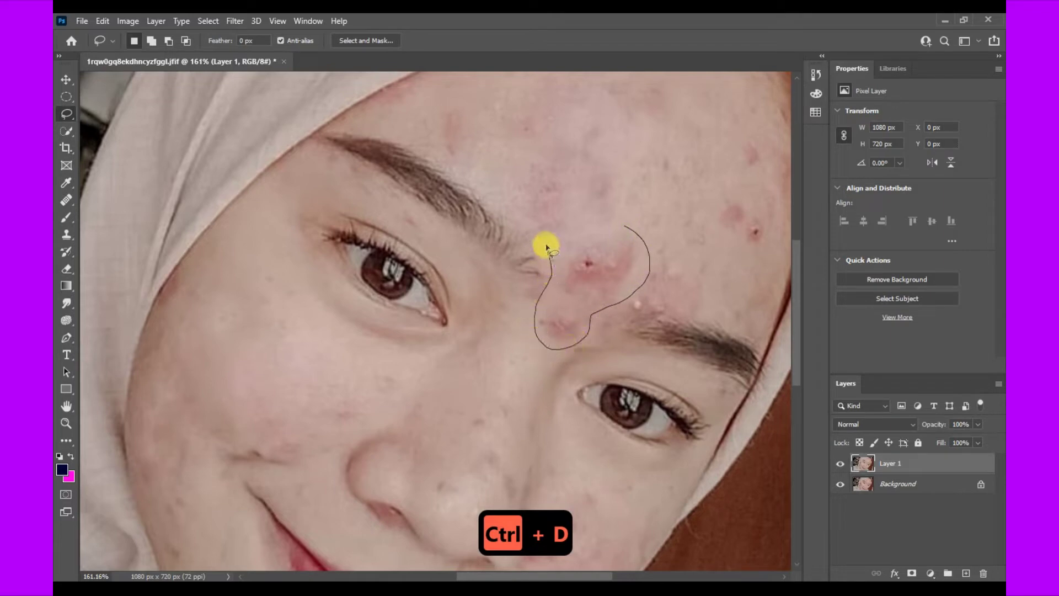
{"action": "mouse_move", "coordinate": [546, 247]}
{"action": "left_mouse_down"}
{"action": "mouse_move", "coordinate": [530, 216]}
{"action": "mouse_move", "coordinate": [480, 192]}
{"action": "left_mouse_up"}
{"action": "mouse_move", "coordinate": [437, 111]}
{"action": "left_mouse_down"}
{"action": "mouse_move", "coordinate": [578, 92]}
{"action": "mouse_move", "coordinate": [663, 166]}
{"action": "mouse_move", "coordinate": [738, 113]}
{"action": "mouse_move", "coordinate": [783, 151]}
{"action": "mouse_move", "coordinate": [773, 264]}
{"action": "left_mouse_up"}
{"action": "left_click_drag", "start_coordinate": [628, 227], "coordinate": [623, 229]}
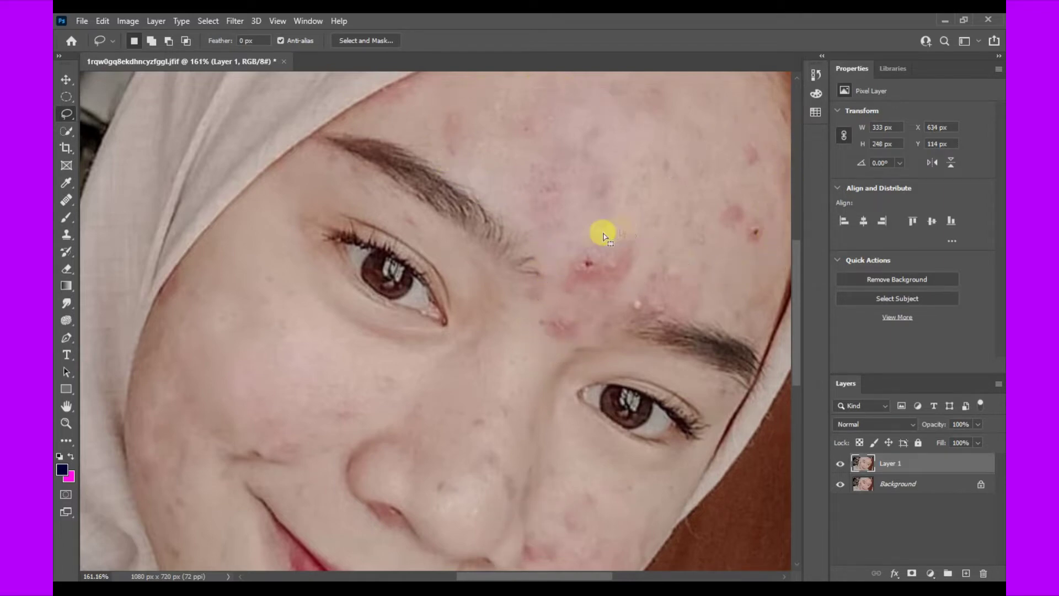
- Fill the large forehead selection with Content-Aware at 100% opacity and deselect it
{"action": "right_click", "coordinate": [591, 239]}
{"action": "left_click", "coordinate": [641, 397]}
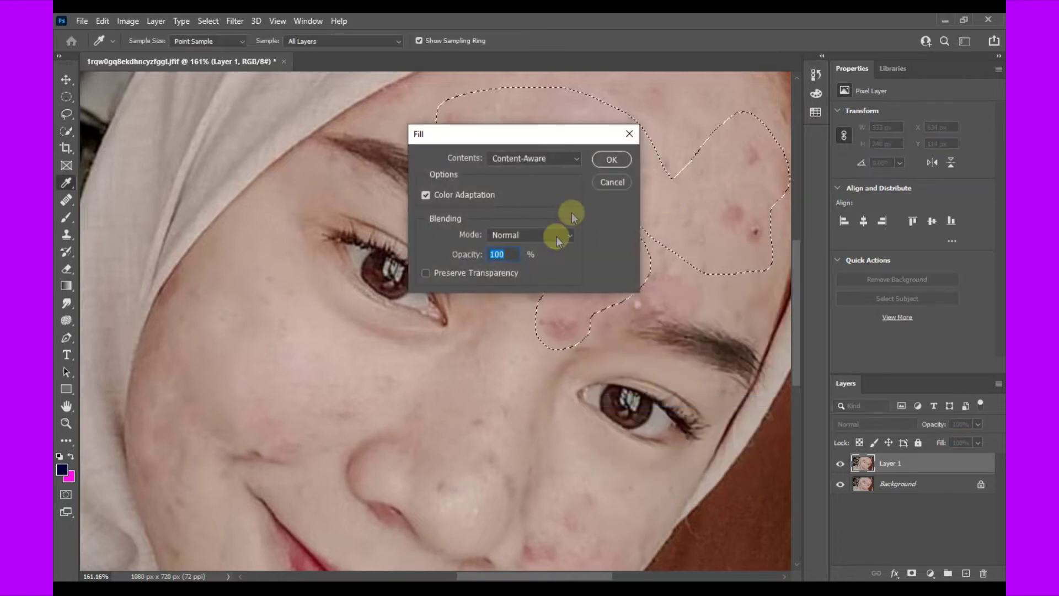
{"action": "left_click", "coordinate": [609, 159]}
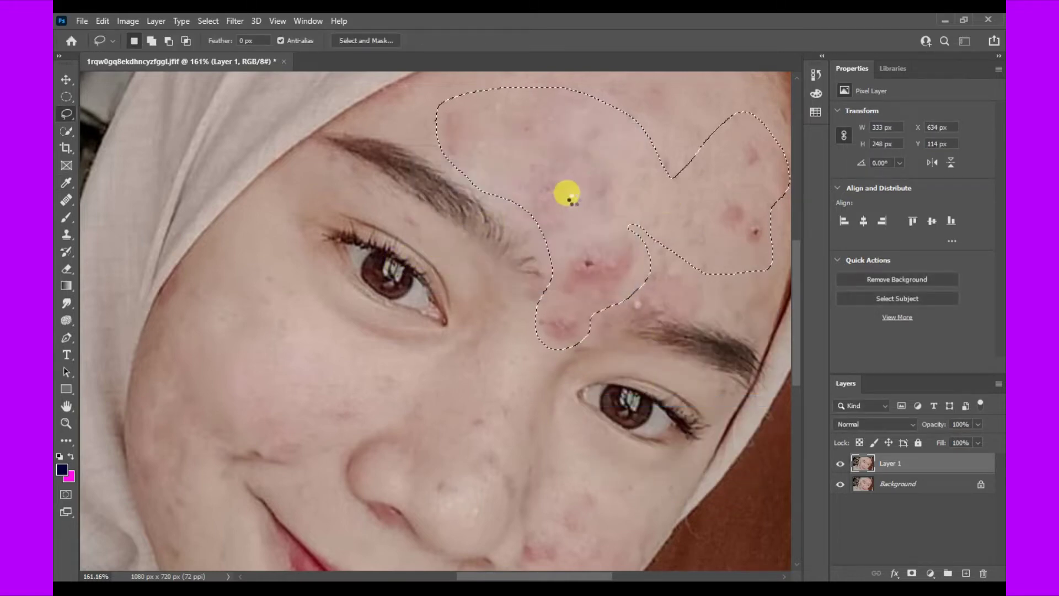
{"action": "scroll", "coordinate": [568, 198], "scroll_direction": "down", "scroll_amount": 5}
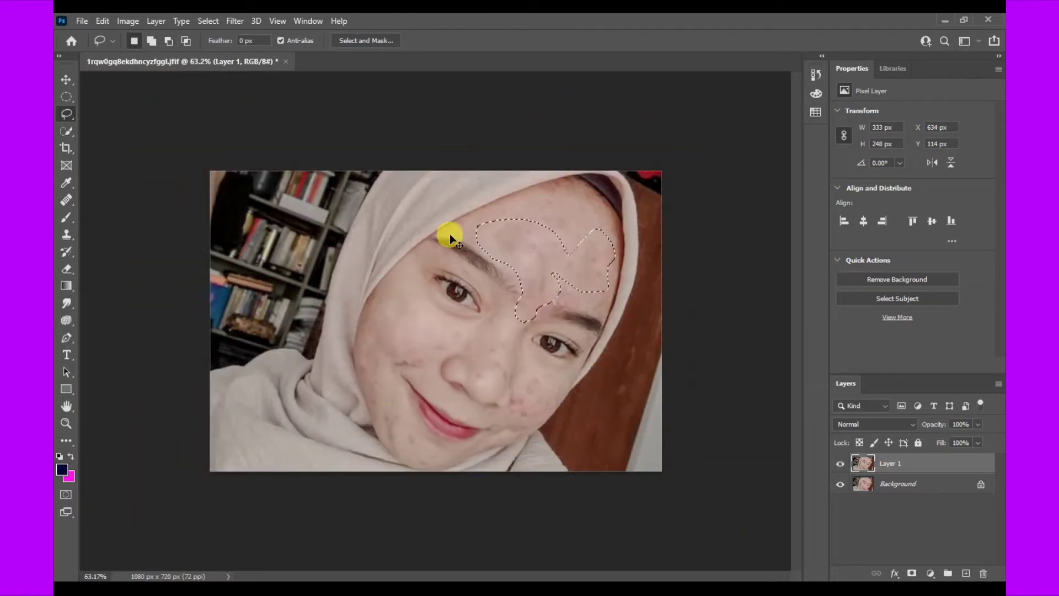
{"action": "key", "text": "ctrl+d"}
- Lasso the discolored area of the forehead above the left eyebrow, about 102 by 95 px, fill it with Content-Aware, and deselect
{"action": "scroll", "coordinate": [401, 266], "scroll_direction": "down", "scroll_amount": 2}
{"action": "scroll", "coordinate": [605, 286], "scroll_direction": "up", "scroll_amount": 4}
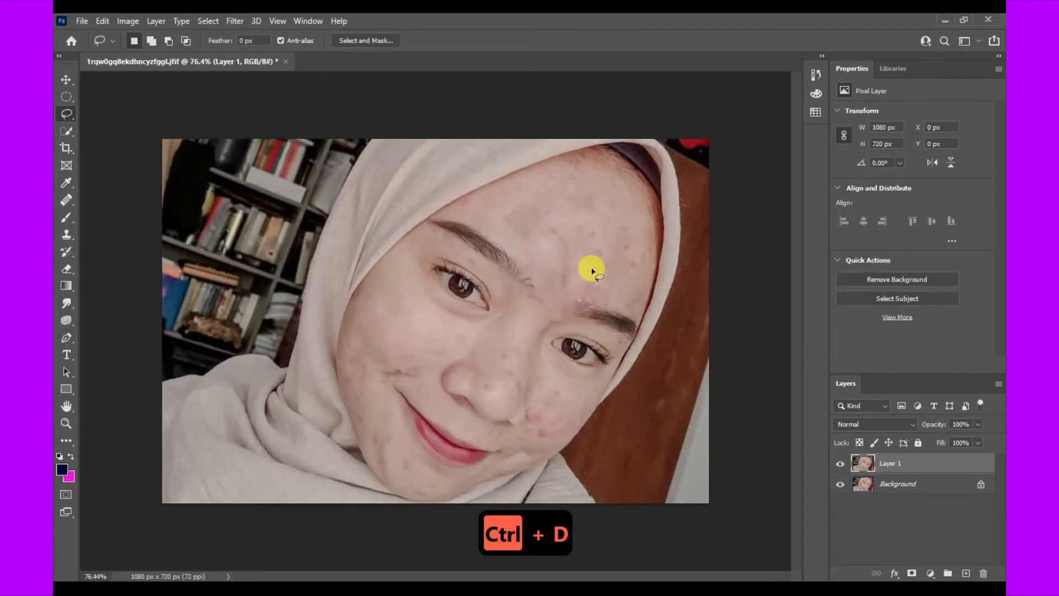
{"action": "scroll", "coordinate": [527, 199], "scroll_direction": "up", "scroll_amount": 1}
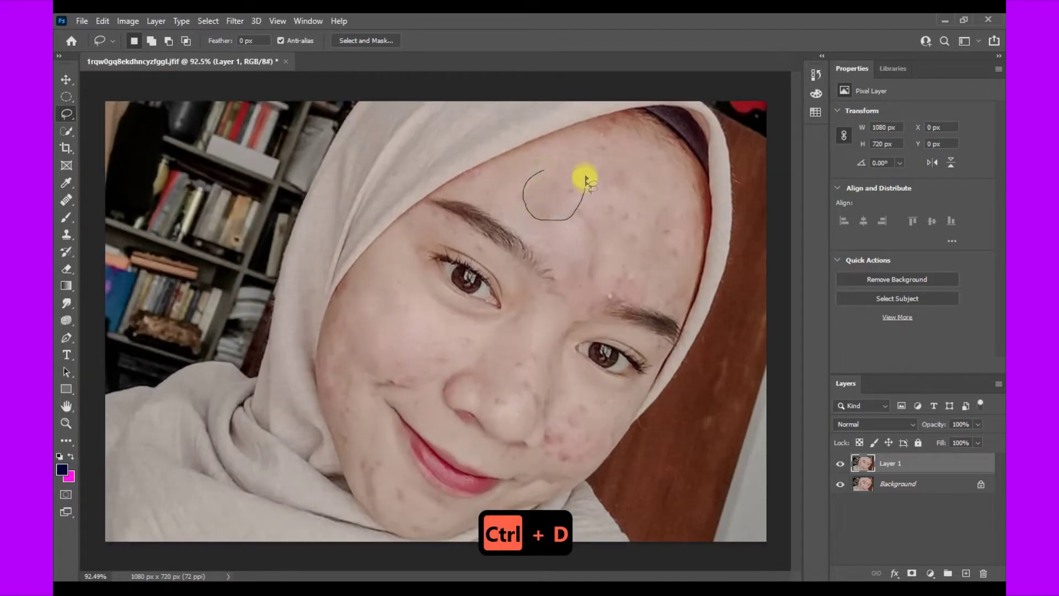
{"action": "left_click_drag", "start_coordinate": [547, 171], "coordinate": [548, 174]}
{"action": "right_click", "coordinate": [551, 184]}
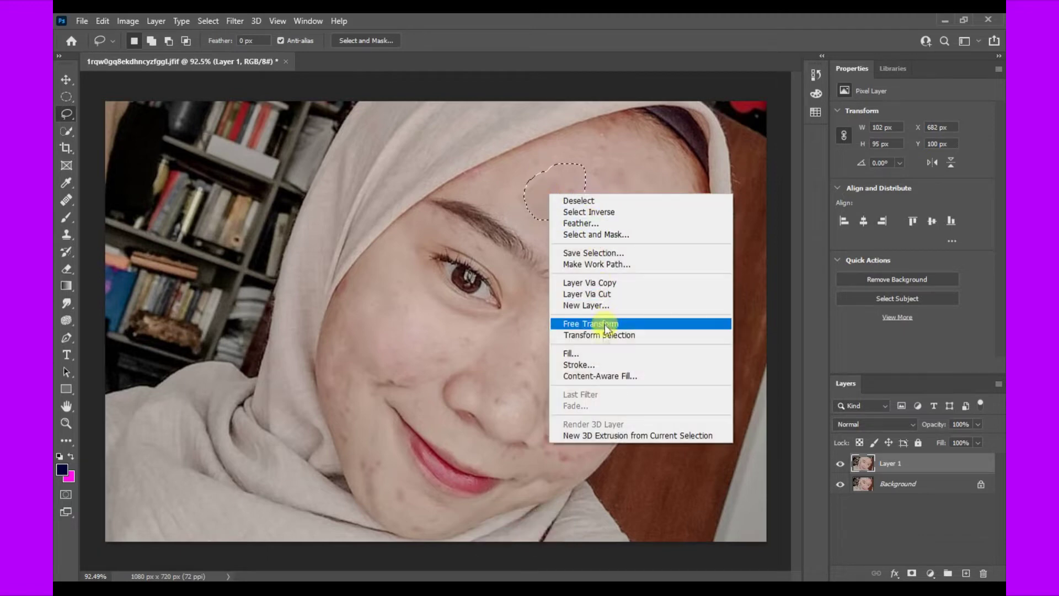
{"action": "left_click", "coordinate": [588, 353]}
{"action": "left_click", "coordinate": [616, 166]}
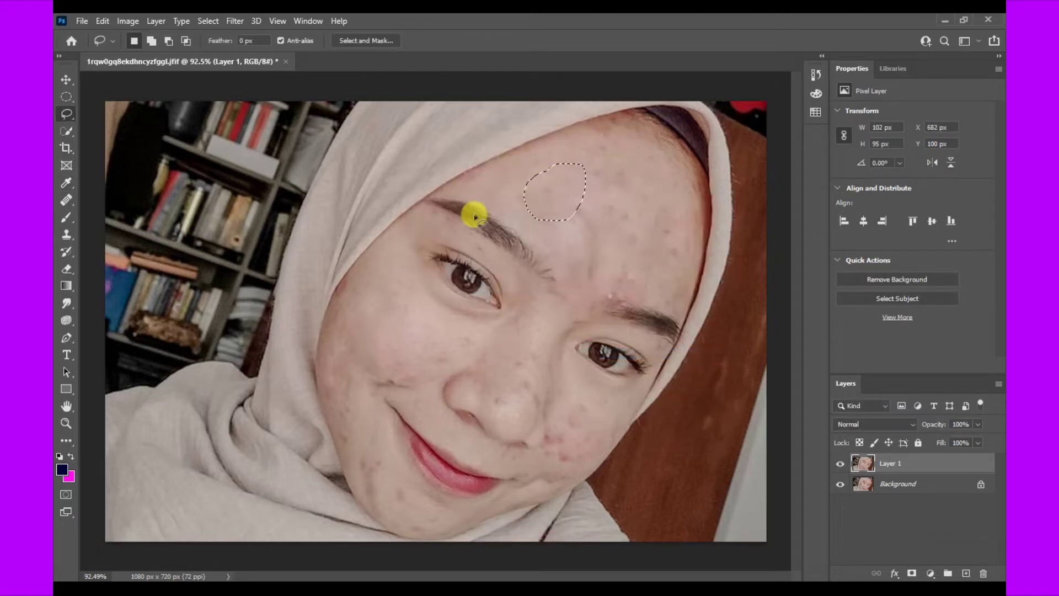
{"action": "scroll", "coordinate": [442, 232], "scroll_direction": "down", "scroll_amount": 2}
{"action": "key", "text": "ctrl+d"}
{"action": "scroll", "coordinate": [550, 425], "scroll_direction": "up", "scroll_amount": 5}
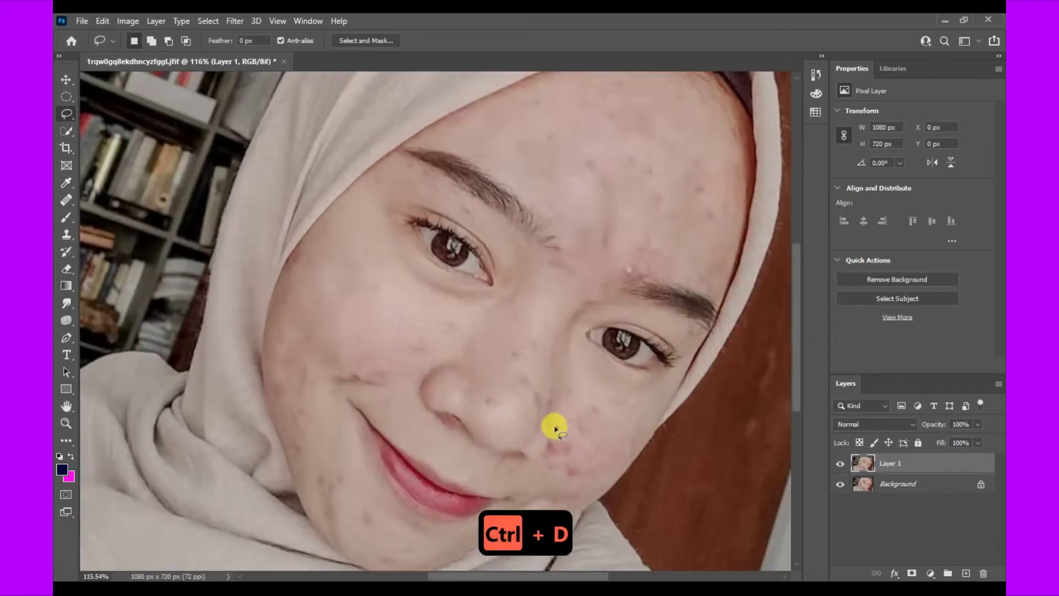
- Lasso the red blemishes on the cheek beside the nose, about 87 by 89 px, and fill them with Content-Aware
{"action": "scroll", "coordinate": [584, 397], "scroll_direction": "up", "scroll_amount": 2}
{"action": "mouse_move", "coordinate": [526, 356]}
{"action": "left_mouse_down"}
{"action": "mouse_move", "coordinate": [591, 403]}
{"action": "mouse_move", "coordinate": [632, 370]}
{"action": "mouse_move", "coordinate": [632, 294]}
{"action": "left_mouse_up"}
{"action": "left_click_drag", "start_coordinate": [538, 333], "coordinate": [534, 335]}
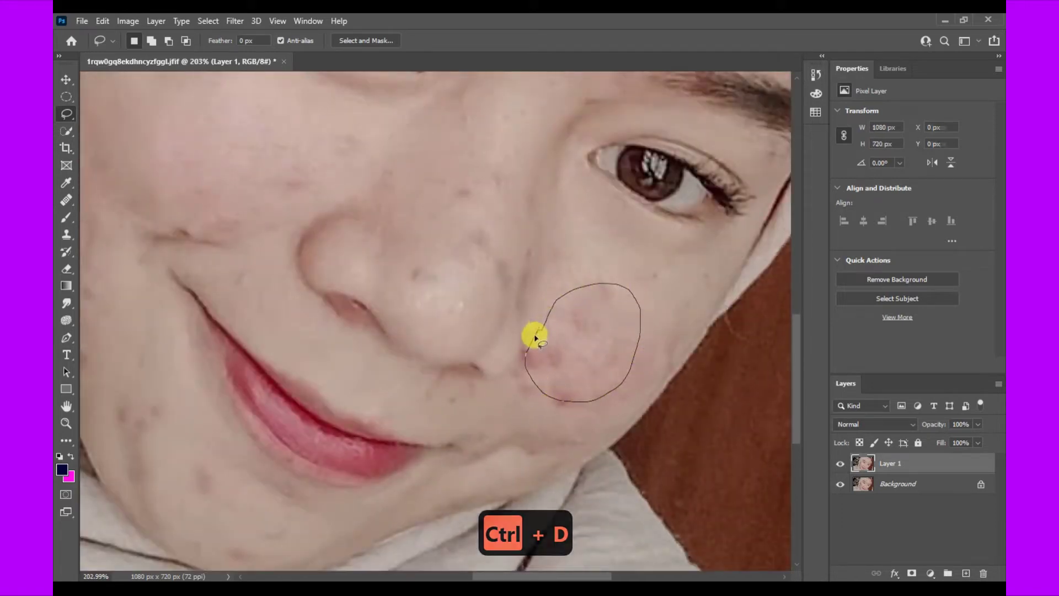
{"action": "right_click", "coordinate": [568, 346]}
{"action": "left_click", "coordinate": [622, 260]}
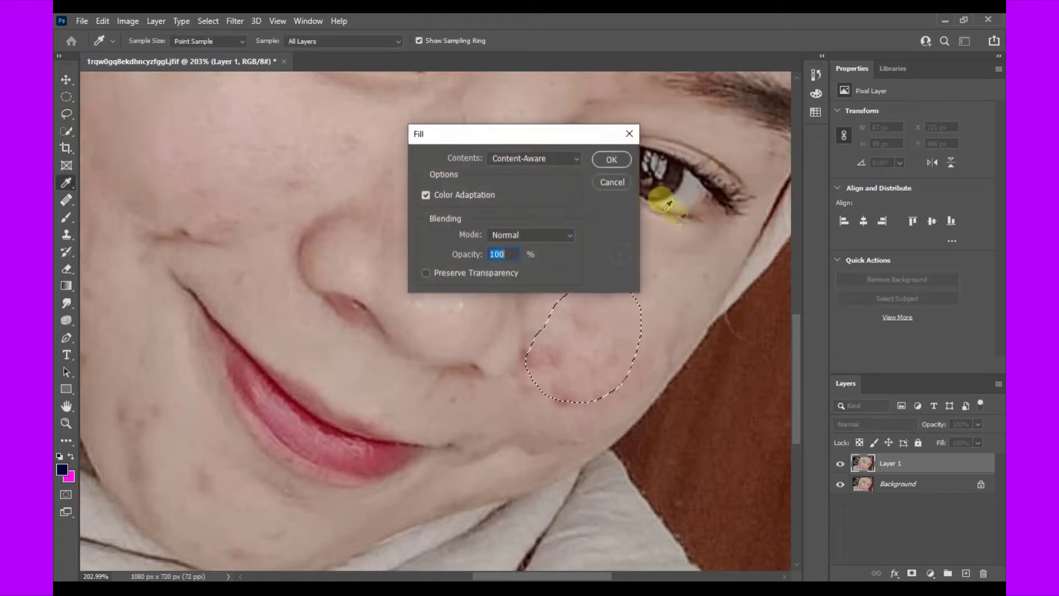
{"action": "left_click", "coordinate": [606, 159]}
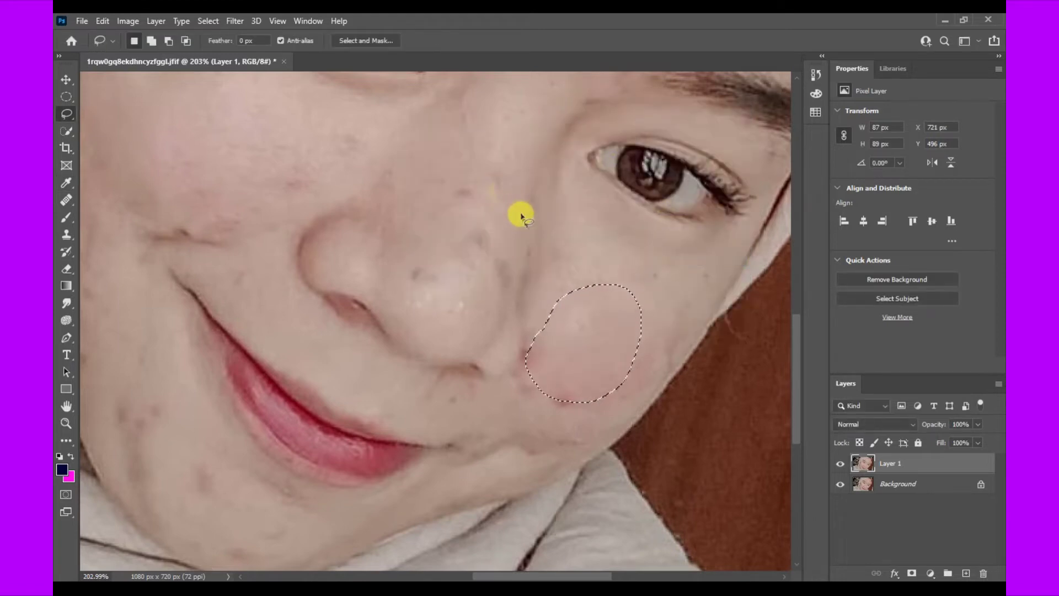
- Fill the same cheek selection with Content-Aware once more at 100% opacity and deselect it
{"action": "right_click", "coordinate": [569, 377]}
{"action": "left_click", "coordinate": [616, 288]}
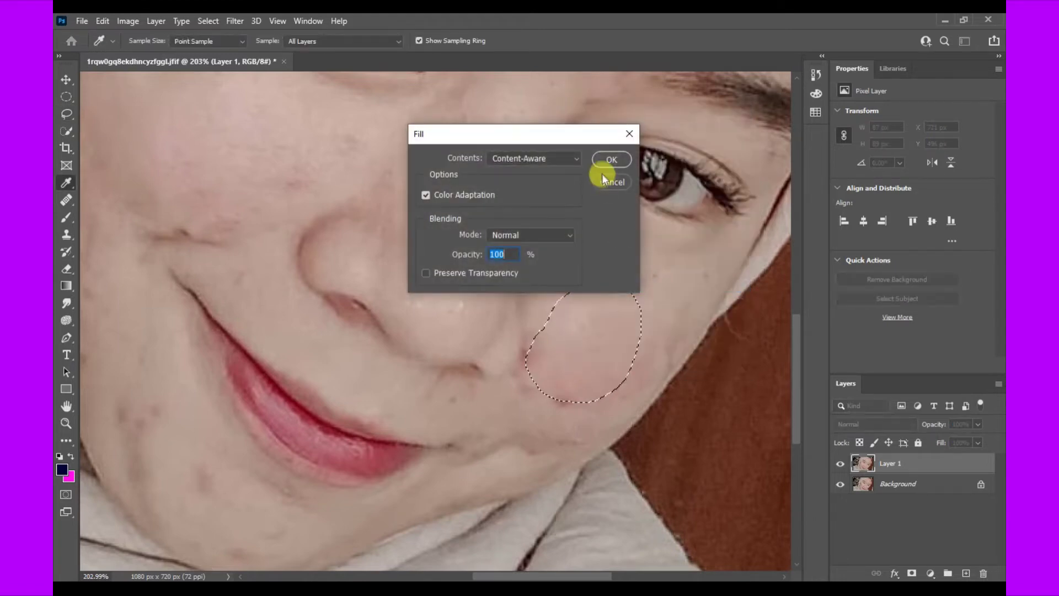
{"action": "left_click", "coordinate": [606, 160]}
{"action": "key", "text": "ctrl+d"}
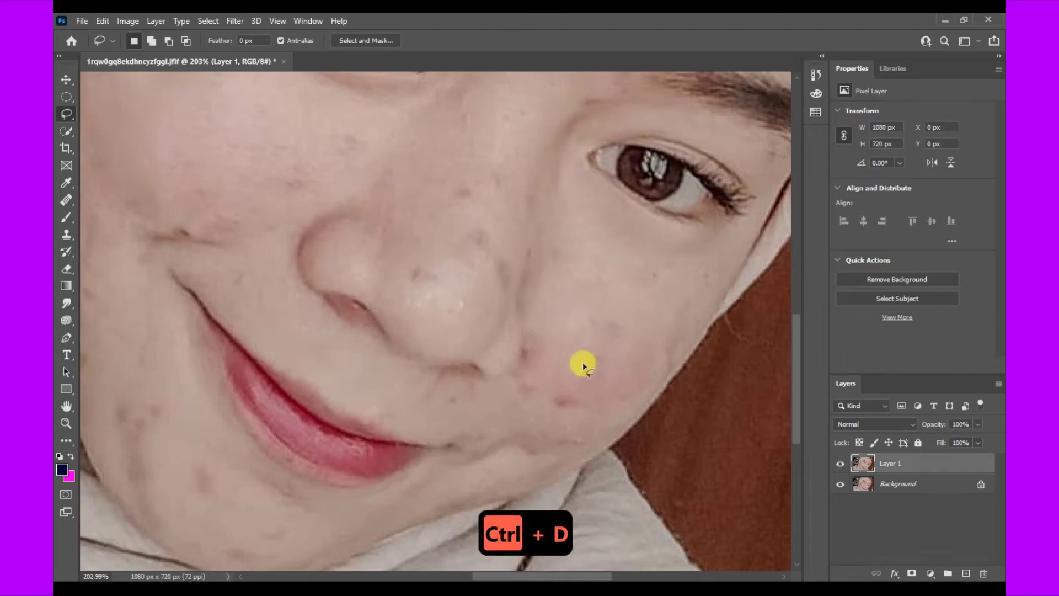
- Lasso the small red spot on the lower cheek, about 26 by 31 px, fill it with Content-Aware, and deselect
{"action": "scroll", "coordinate": [546, 309], "scroll_direction": "down", "scroll_amount": 1}
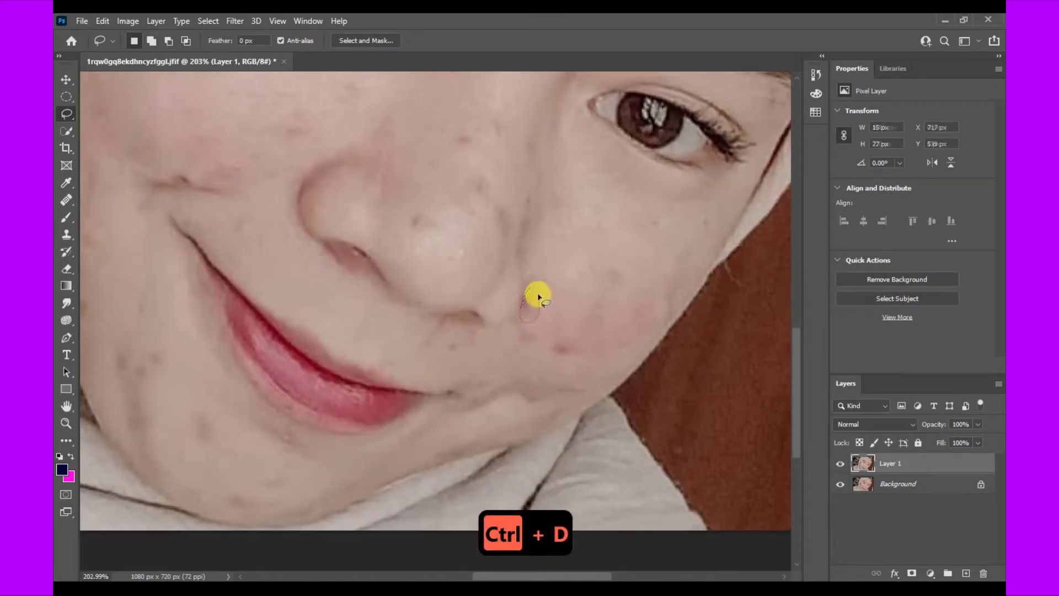
{"action": "key", "text": "ctrl+z"}
{"action": "mouse_move", "coordinate": [549, 356]}
{"action": "left_mouse_down"}
{"action": "mouse_move", "coordinate": [582, 345]}
{"action": "mouse_move", "coordinate": [549, 338]}
{"action": "left_mouse_up"}
{"action": "right_click", "coordinate": [549, 338]}
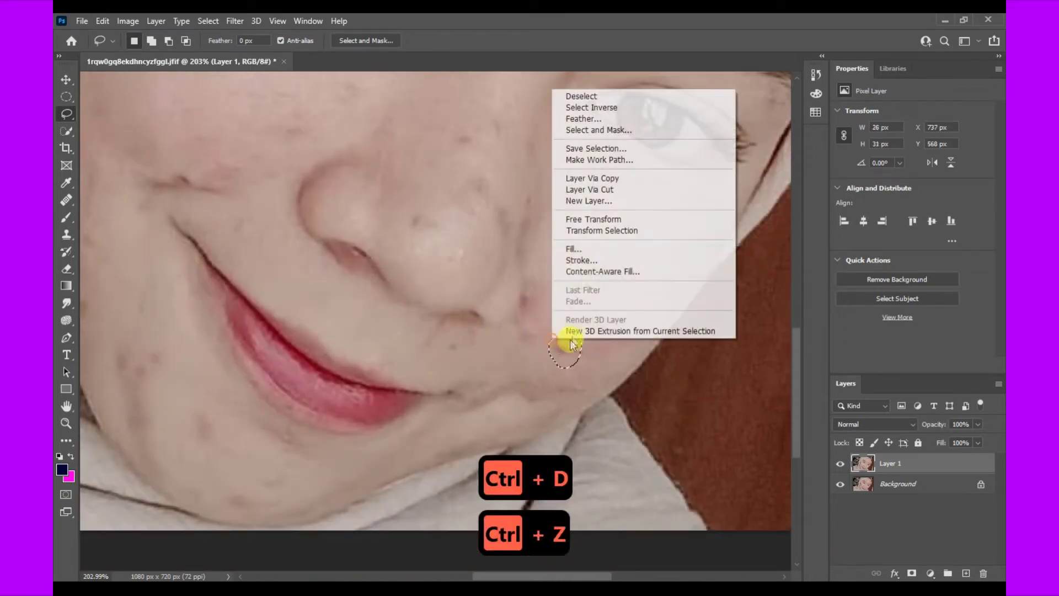
{"action": "left_click", "coordinate": [601, 249]}
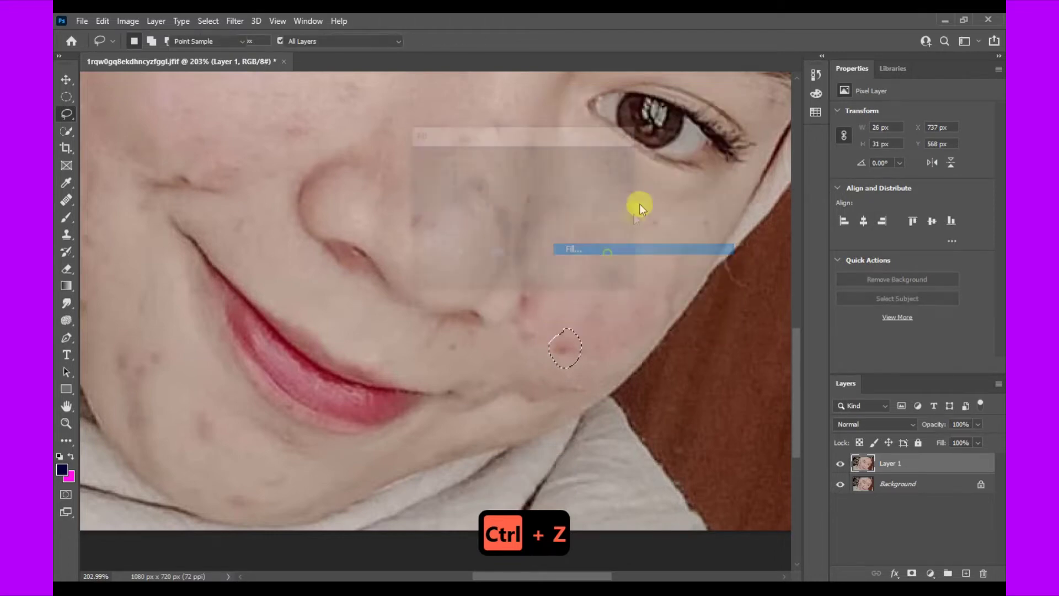
{"action": "left_click", "coordinate": [607, 156]}
{"action": "key", "text": "ctrl+d"}
- Compare the retouched face with the original by repeatedly hiding and showing Layer 1
{"action": "scroll", "coordinate": [427, 217], "scroll_direction": "down", "scroll_amount": 5}
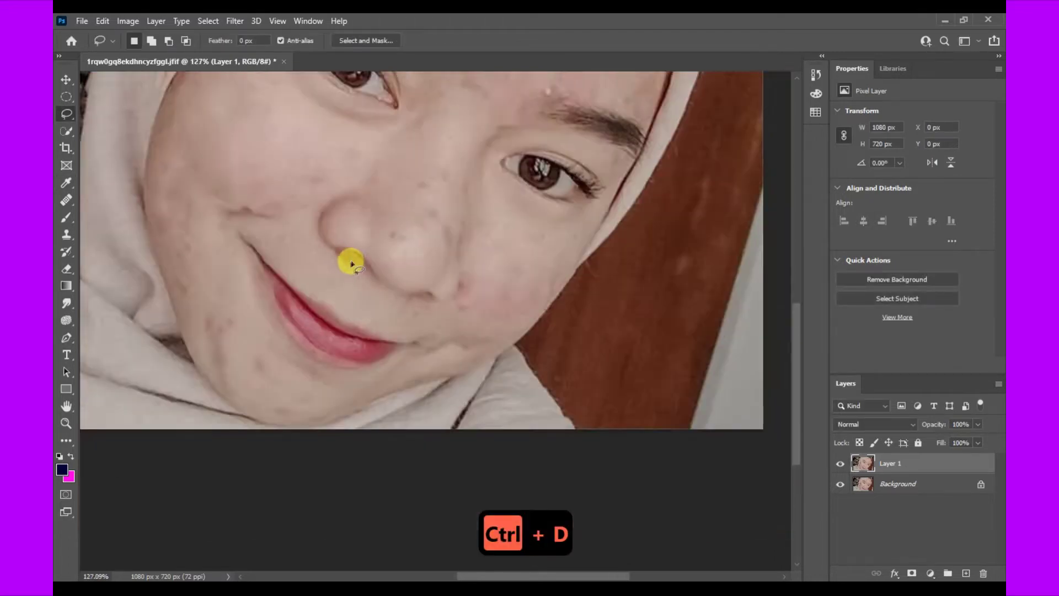
{"action": "scroll", "coordinate": [520, 346], "scroll_direction": "up", "scroll_amount": 3}
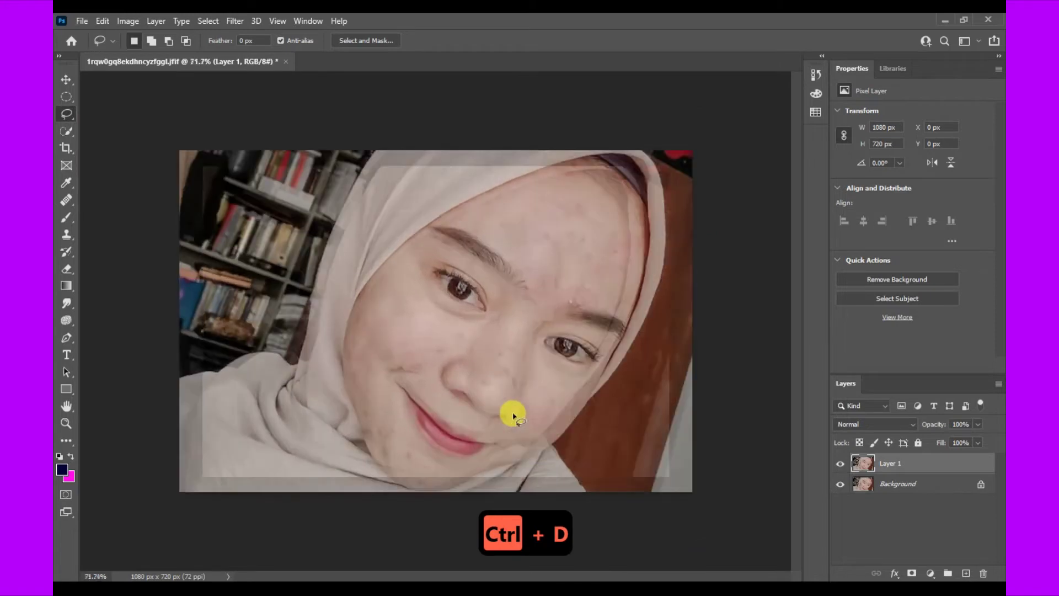
{"action": "scroll", "coordinate": [399, 370], "scroll_direction": "down", "scroll_amount": 4}
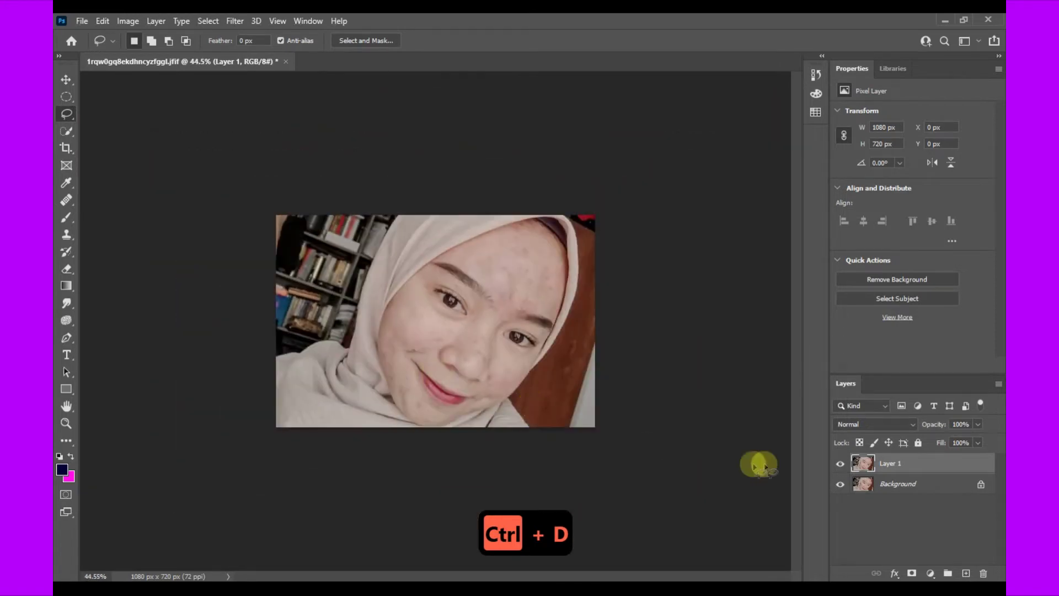
{"action": "left_click", "coordinate": [834, 465]}
{"action": "left_click", "coordinate": [834, 465]}
{"action": "left_click", "coordinate": [835, 465]}
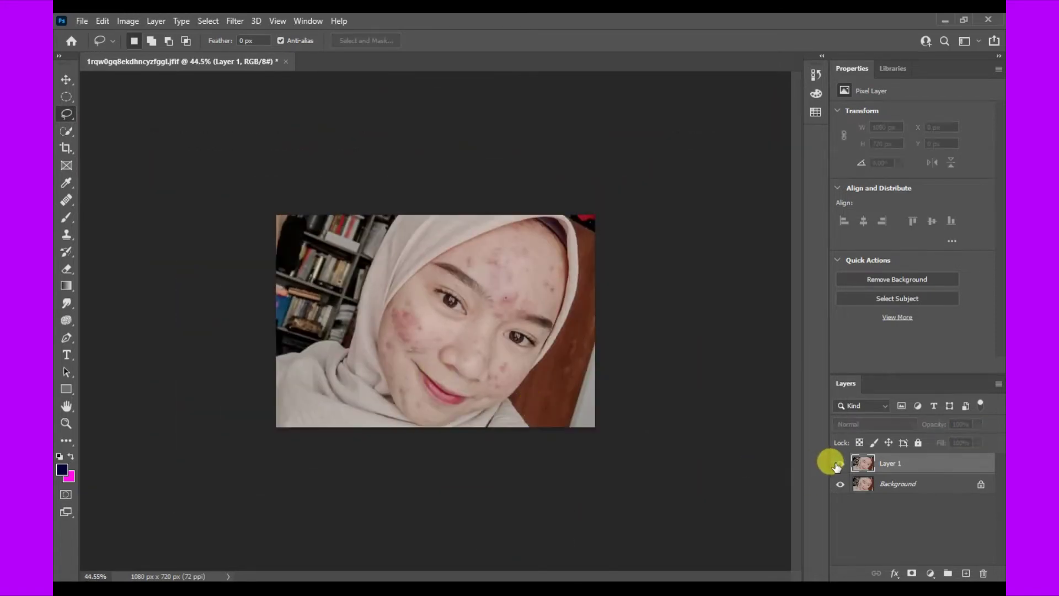
{"action": "left_click", "coordinate": [836, 465]}
{"action": "left_click", "coordinate": [836, 465]}
{"action": "left_click", "coordinate": [836, 465]}
- Lasso the tiny mark on the cheek just above the nostril, about 13 by 16 px, fill it with Content-Aware, and deselect
{"action": "scroll", "coordinate": [541, 371], "scroll_direction": "up", "scroll_amount": 5}
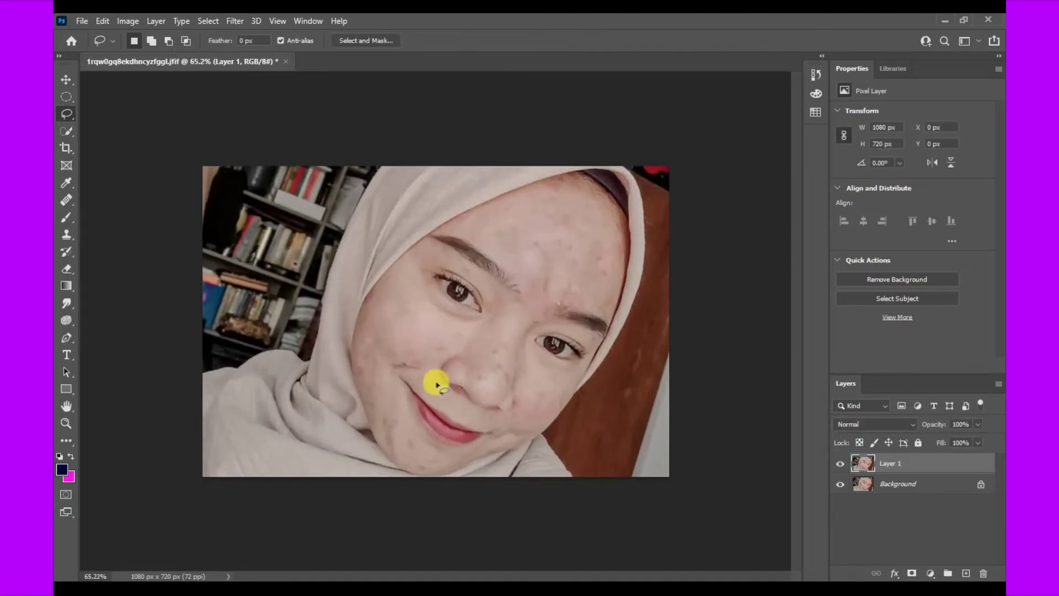
{"action": "scroll", "coordinate": [384, 389], "scroll_direction": "up", "scroll_amount": 2}
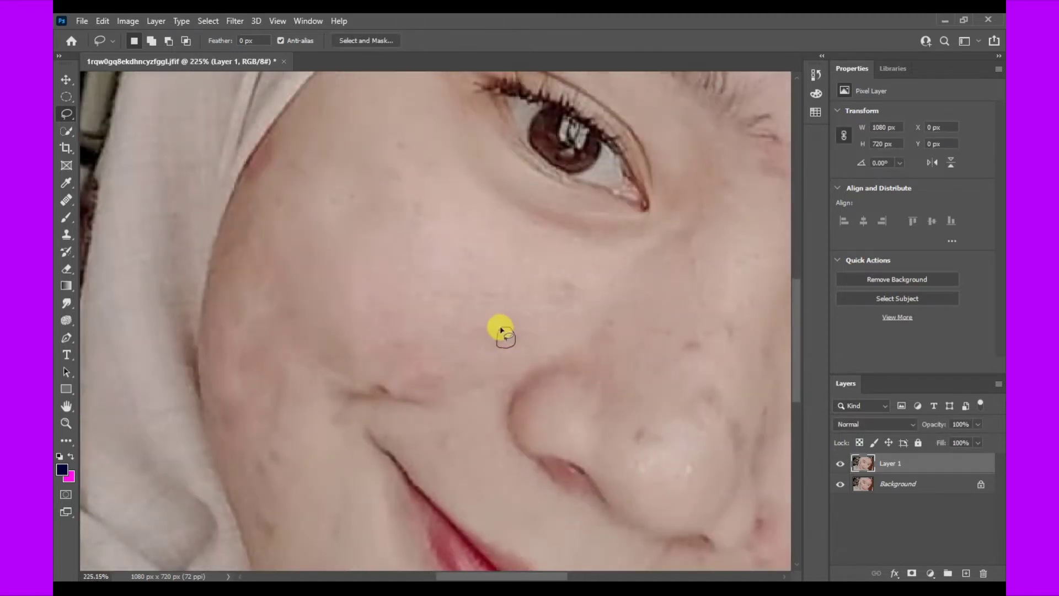
{"action": "right_click", "coordinate": [501, 336]}
{"action": "left_click", "coordinate": [554, 246]}
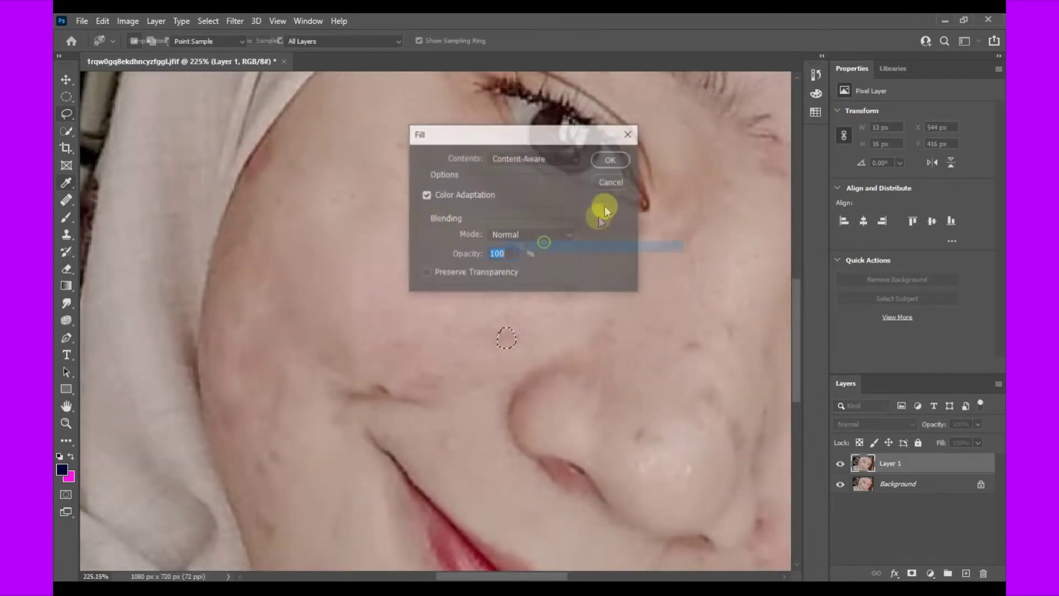
{"action": "left_click", "coordinate": [611, 165]}
{"action": "scroll", "coordinate": [277, 285], "scroll_direction": "down", "scroll_amount": 5}
{"action": "key", "text": "ctrl+d"}
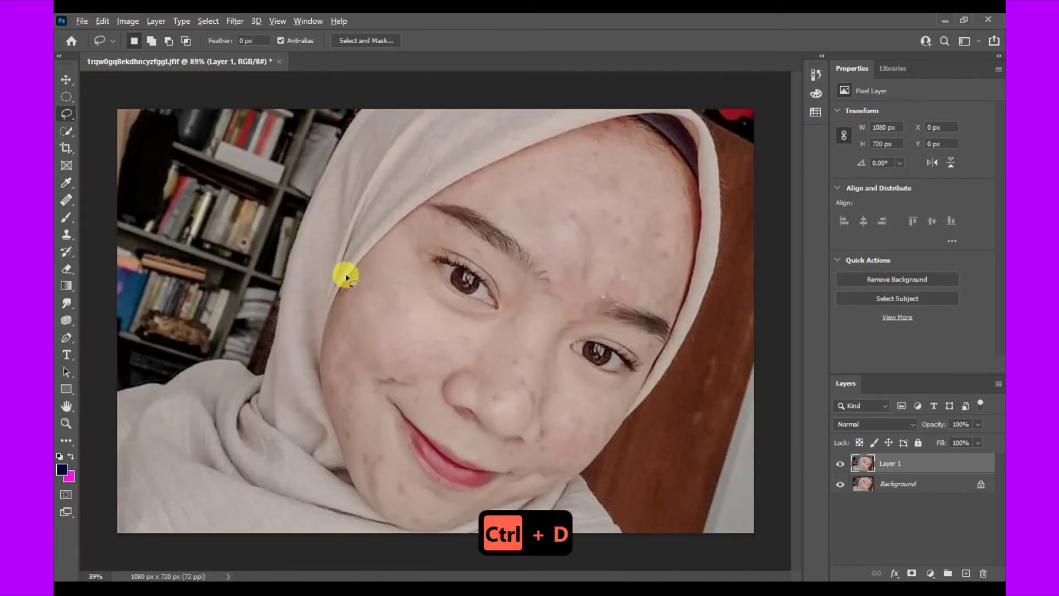
- Lasso the reddish mark at the face's edge along the headscarf, about 24 by 32 px, fill it with Content-Aware, and deselect
{"action": "scroll", "coordinate": [330, 281], "scroll_direction": "up", "scroll_amount": 6}
{"action": "scroll", "coordinate": [330, 281], "scroll_direction": "up", "scroll_amount": 2}
{"action": "mouse_move", "coordinate": [331, 256]}
{"action": "left_mouse_down"}
{"action": "mouse_move", "coordinate": [293, 329]}
{"action": "mouse_move", "coordinate": [327, 329]}
{"action": "mouse_move", "coordinate": [352, 261]}
{"action": "mouse_move", "coordinate": [331, 267]}
{"action": "left_mouse_up"}
{"action": "right_click", "coordinate": [331, 267]}
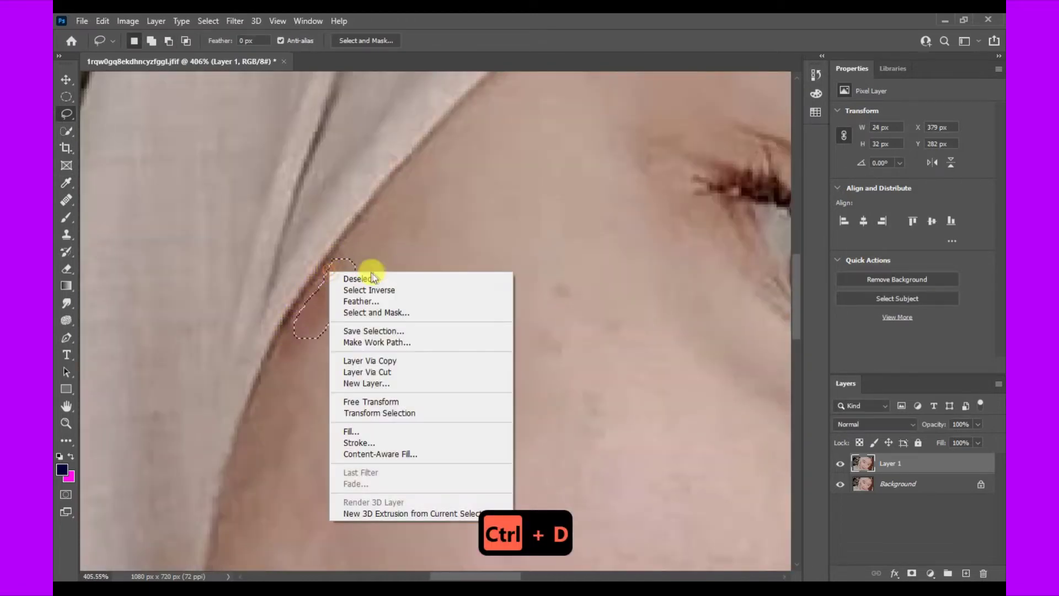
{"action": "left_click", "coordinate": [367, 432]}
{"action": "left_click", "coordinate": [611, 160]}
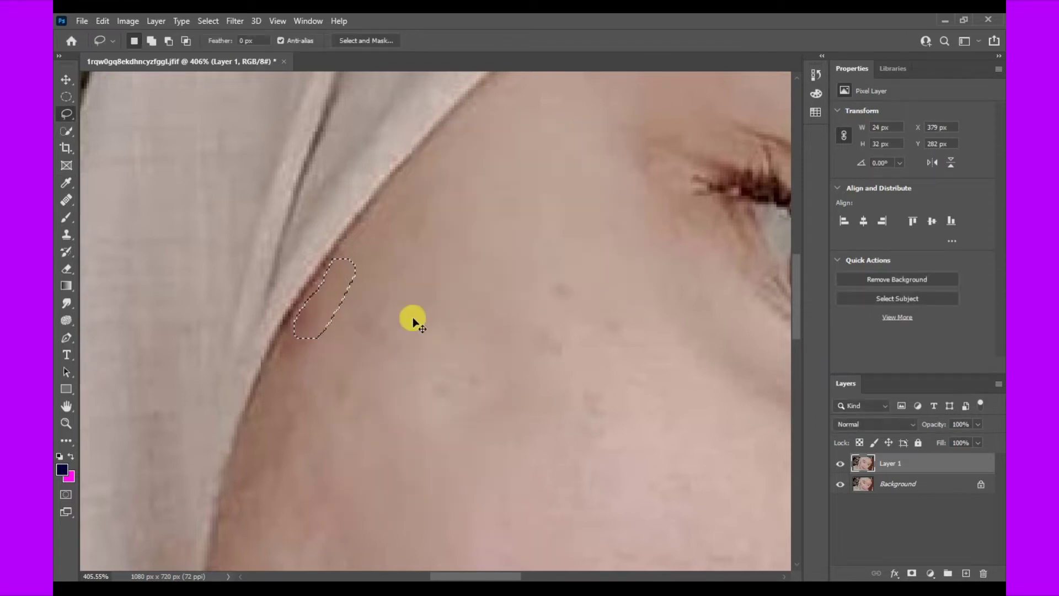
{"action": "key", "text": "ctrl+d"}
- Lasso the pimples above the inner end of the eyebrow, about 72 by 36 px, fill them with Content-Aware, and deselect
{"action": "scroll", "coordinate": [281, 298], "scroll_direction": "down", "scroll_amount": 6}
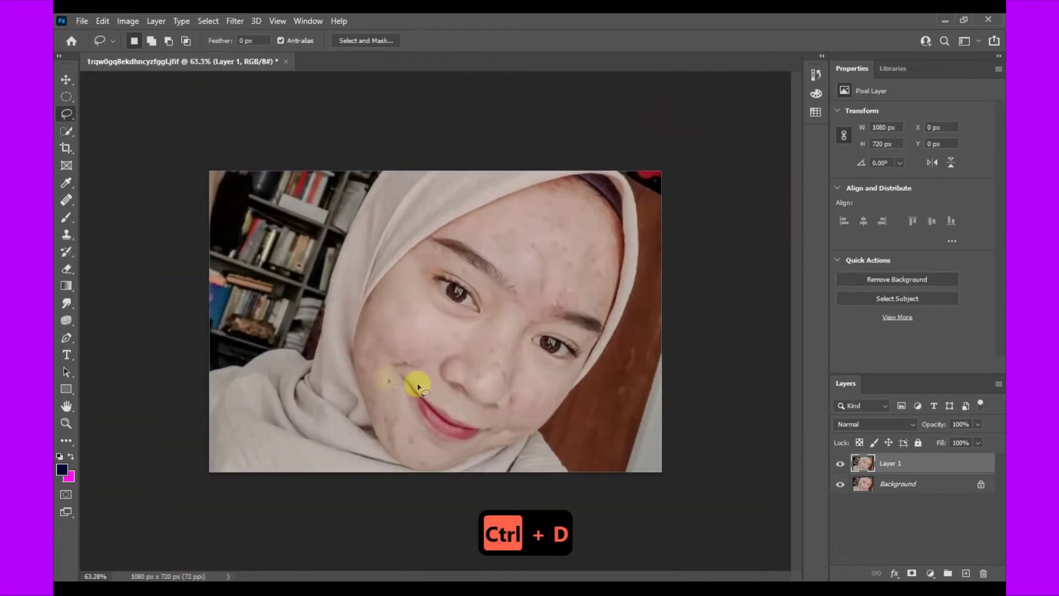
{"action": "scroll", "coordinate": [579, 314], "scroll_direction": "up", "scroll_amount": 6}
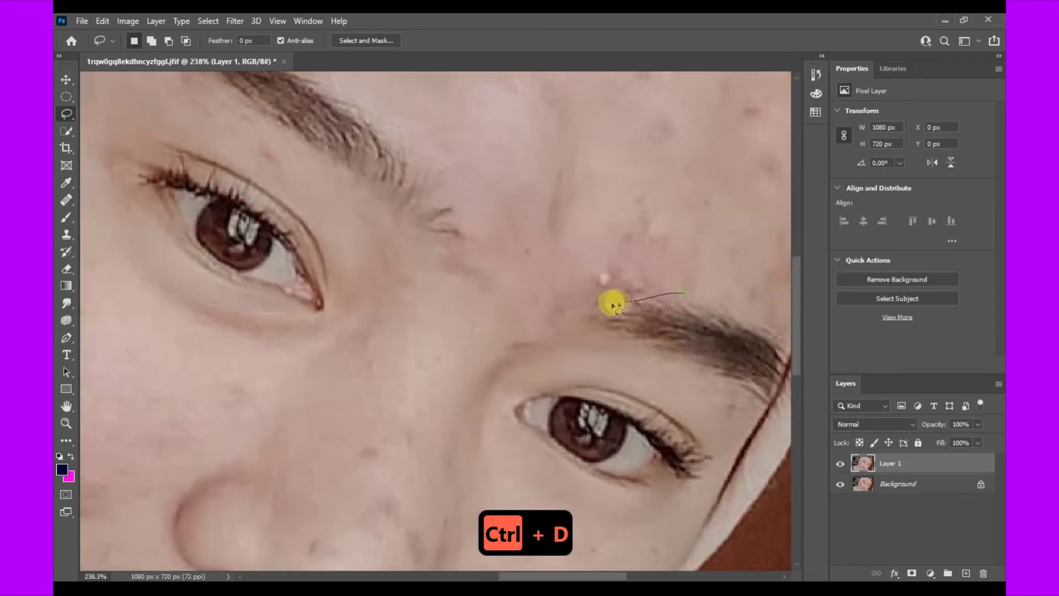
{"action": "mouse_move", "coordinate": [613, 304]}
{"action": "left_mouse_down"}
{"action": "mouse_move", "coordinate": [614, 249]}
{"action": "mouse_move", "coordinate": [681, 295]}
{"action": "mouse_move", "coordinate": [651, 279]}
{"action": "left_mouse_up"}
{"action": "right_click", "coordinate": [651, 278]}
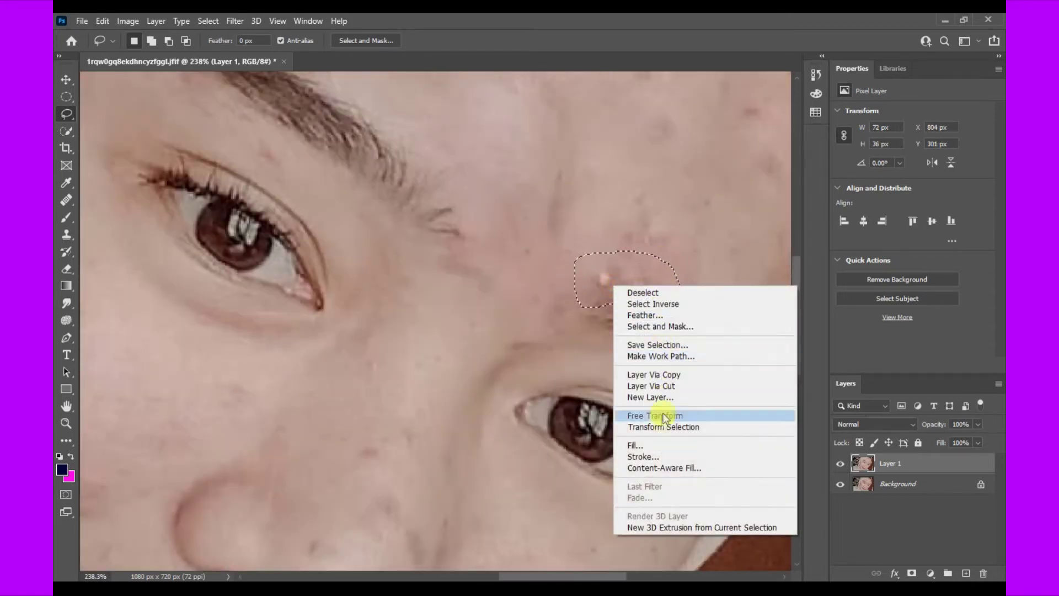
{"action": "left_click", "coordinate": [640, 445]}
{"action": "left_click", "coordinate": [611, 158]}
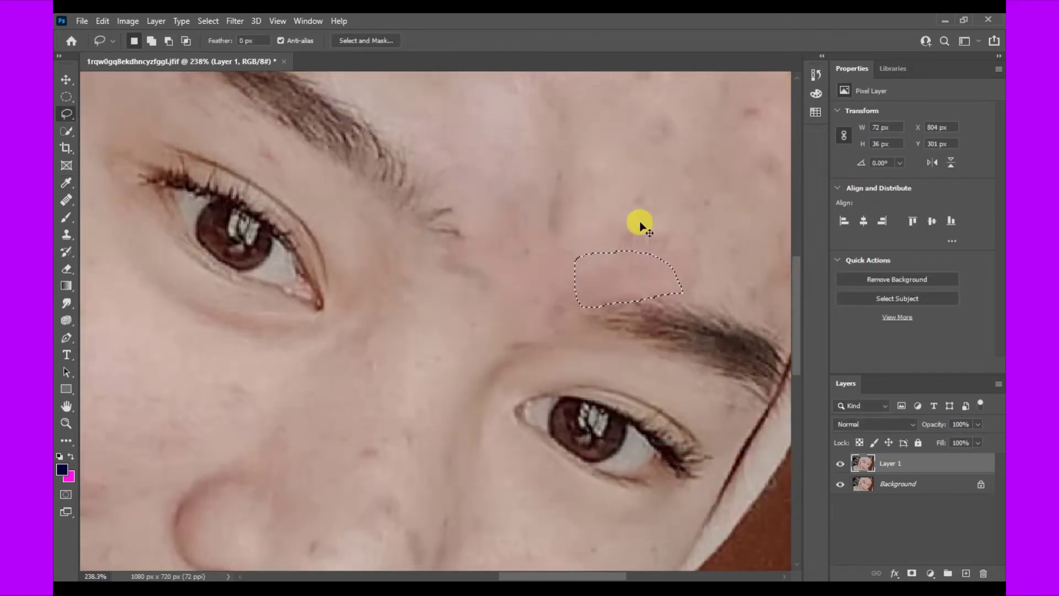
{"action": "key", "text": "ctrl+d"}
- Lasso the reddish area at the nostril, about 29 by 25 px, fill it with Content-Aware, and deselect
{"action": "scroll", "coordinate": [466, 227], "scroll_direction": "down", "scroll_amount": 5}
{"action": "scroll", "coordinate": [370, 429], "scroll_direction": "up", "scroll_amount": 2}
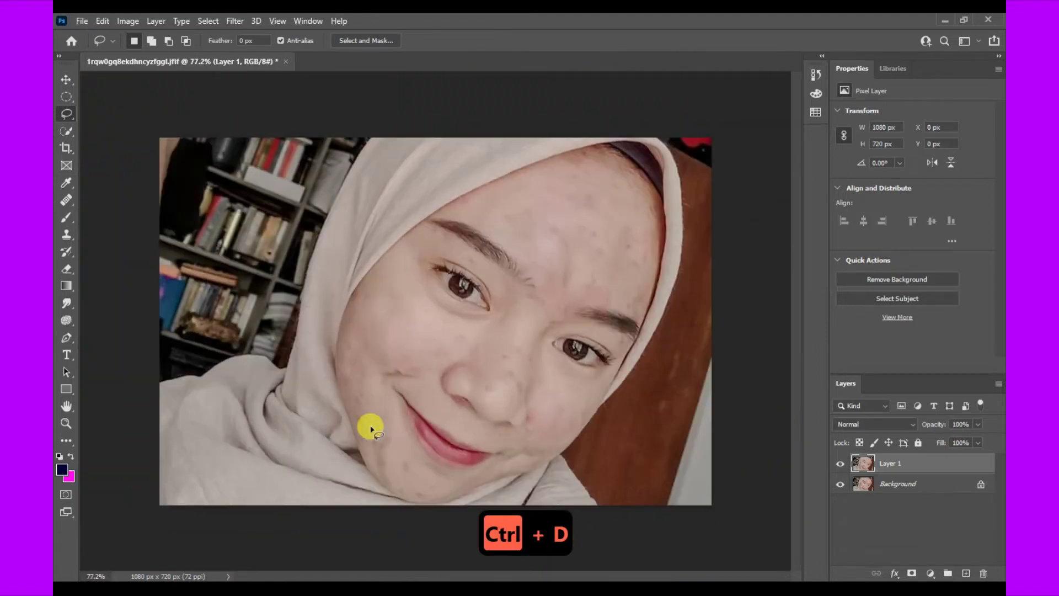
{"action": "scroll", "coordinate": [505, 435], "scroll_direction": "up", "scroll_amount": 5}
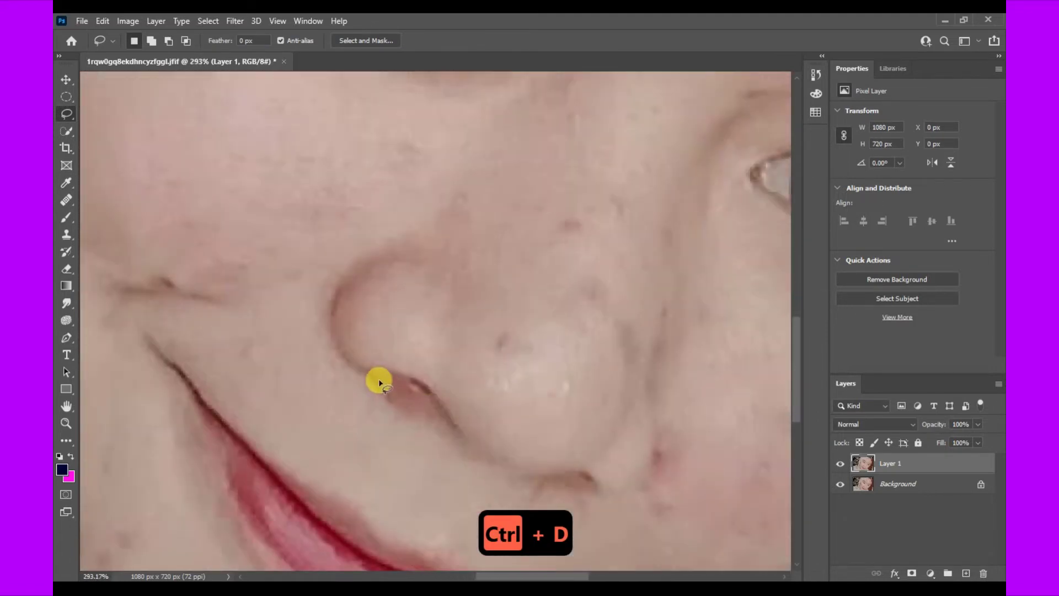
{"action": "mouse_move", "coordinate": [388, 407]}
{"action": "left_mouse_down"}
{"action": "mouse_move", "coordinate": [413, 381]}
{"action": "mouse_move", "coordinate": [377, 381]}
{"action": "left_mouse_up"}
{"action": "right_click", "coordinate": [395, 383]}
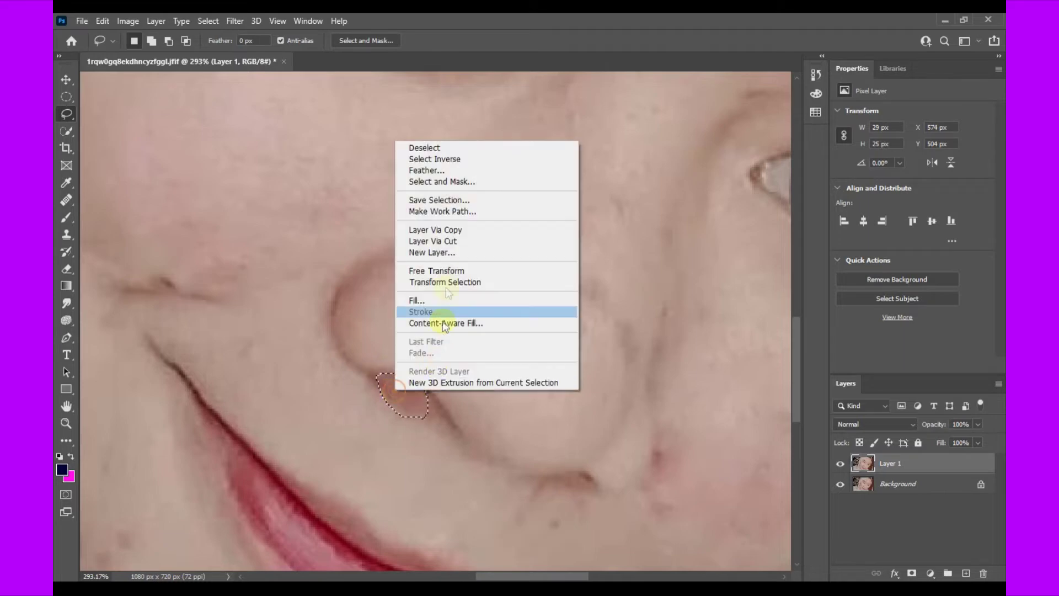
{"action": "left_click", "coordinate": [436, 298]}
{"action": "left_click", "coordinate": [610, 159]}
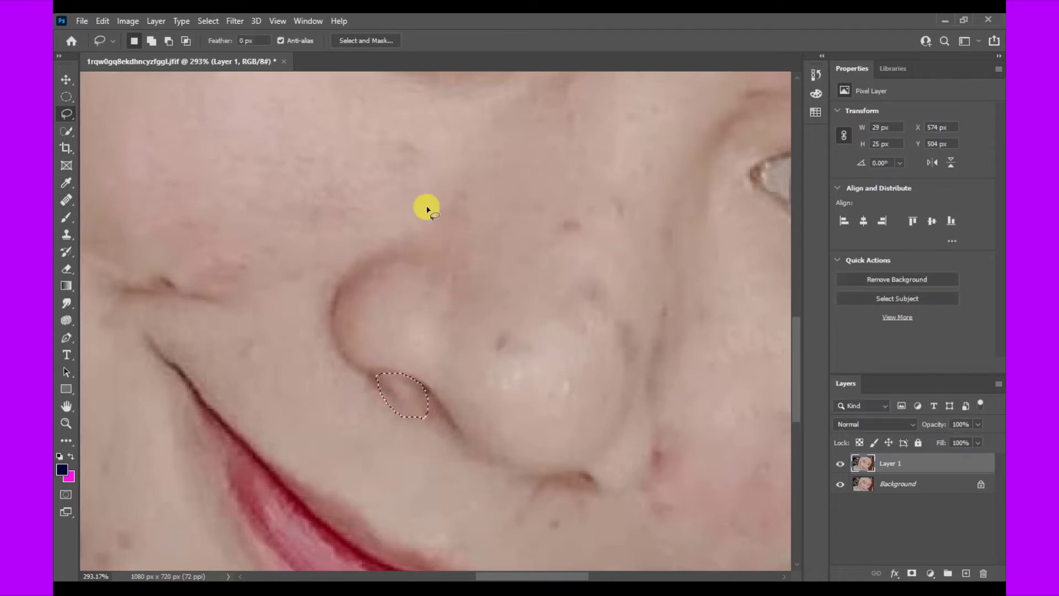
{"action": "key", "text": "ctrl+d"}
- Open the Camera Raw Filter and set the Color Mixer luminance to +32 for Reds and +69 for Oranges
{"action": "scroll", "coordinate": [283, 277], "scroll_direction": "down", "scroll_amount": 5}
{"action": "scroll", "coordinate": [416, 384], "scroll_direction": "up", "scroll_amount": 3}
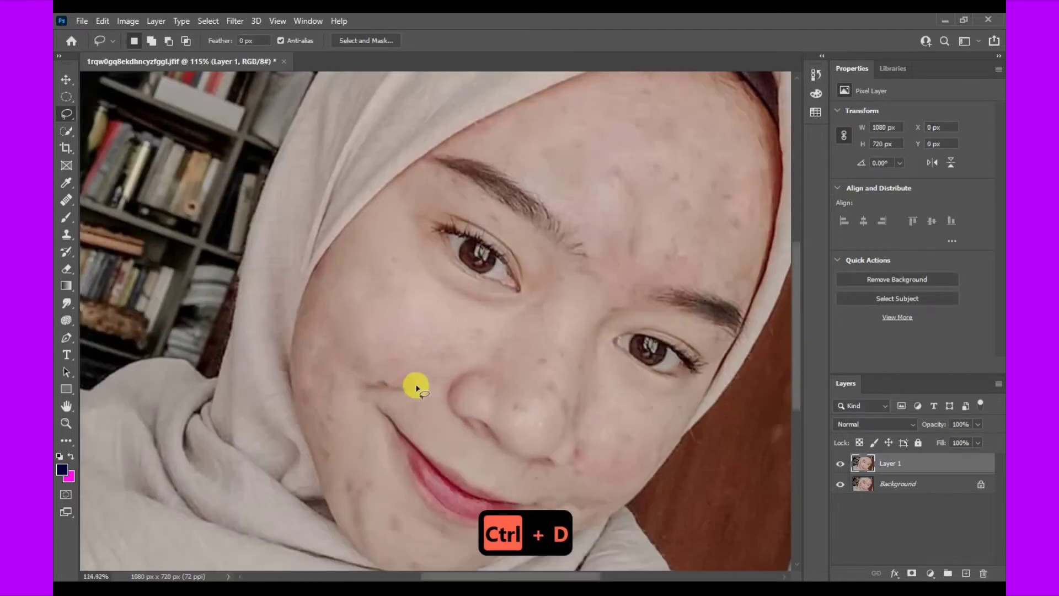
{"action": "scroll", "coordinate": [379, 377], "scroll_direction": "down", "scroll_amount": 3}
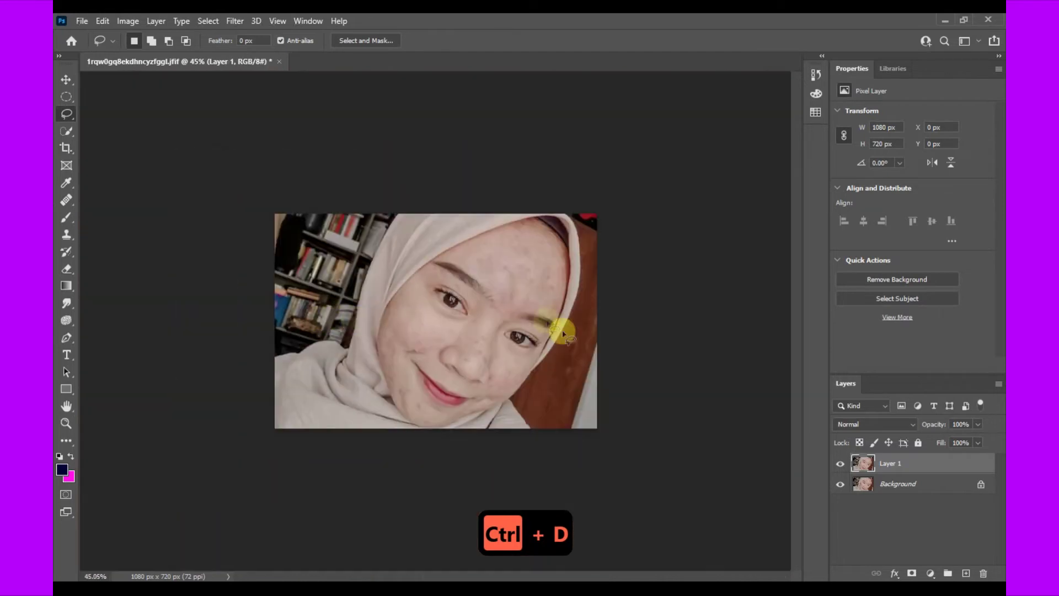
{"action": "scroll", "coordinate": [544, 406], "scroll_direction": "up", "scroll_amount": 1}
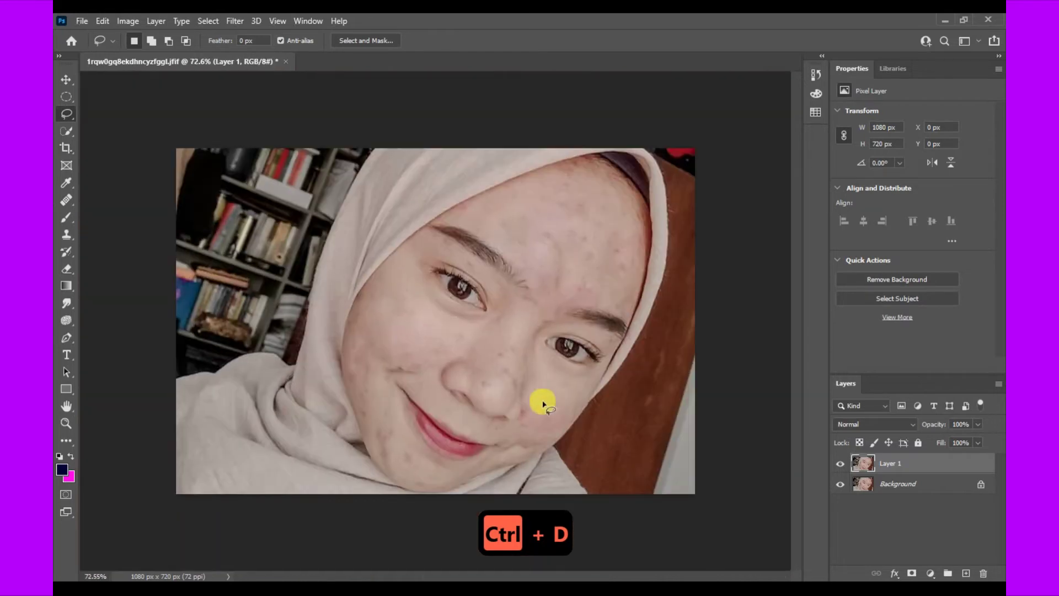
{"action": "left_click", "coordinate": [235, 21]}
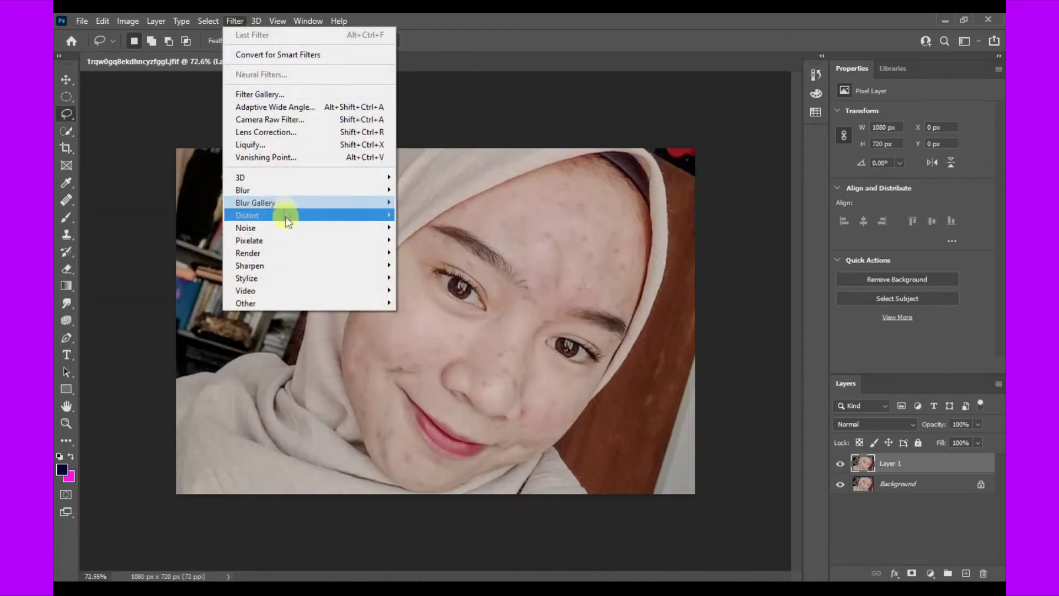
{"action": "left_click", "coordinate": [303, 119]}
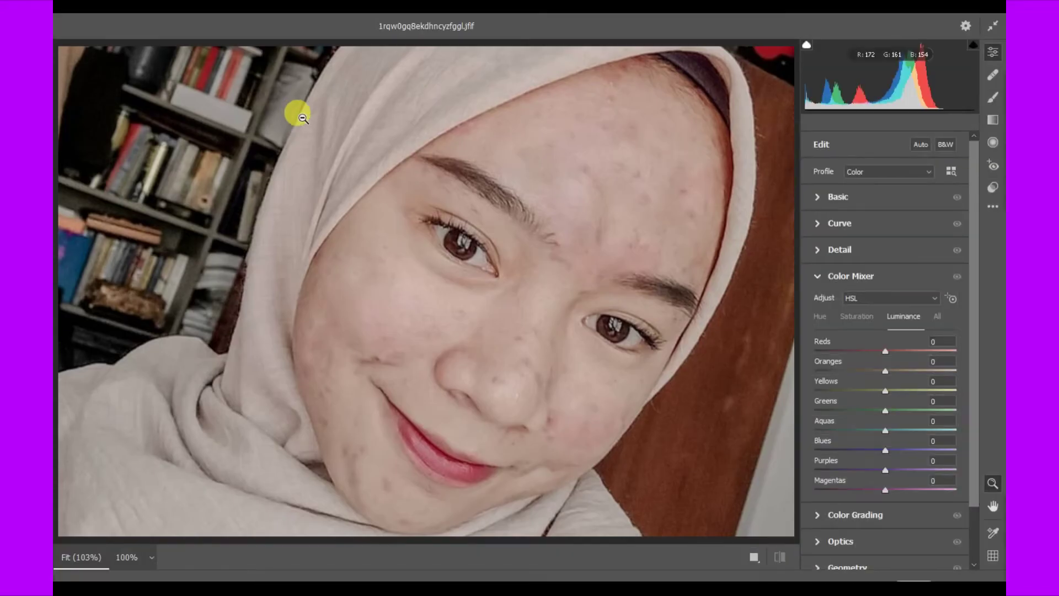
{"action": "left_click_drag", "start_coordinate": [889, 352], "coordinate": [939, 356]}
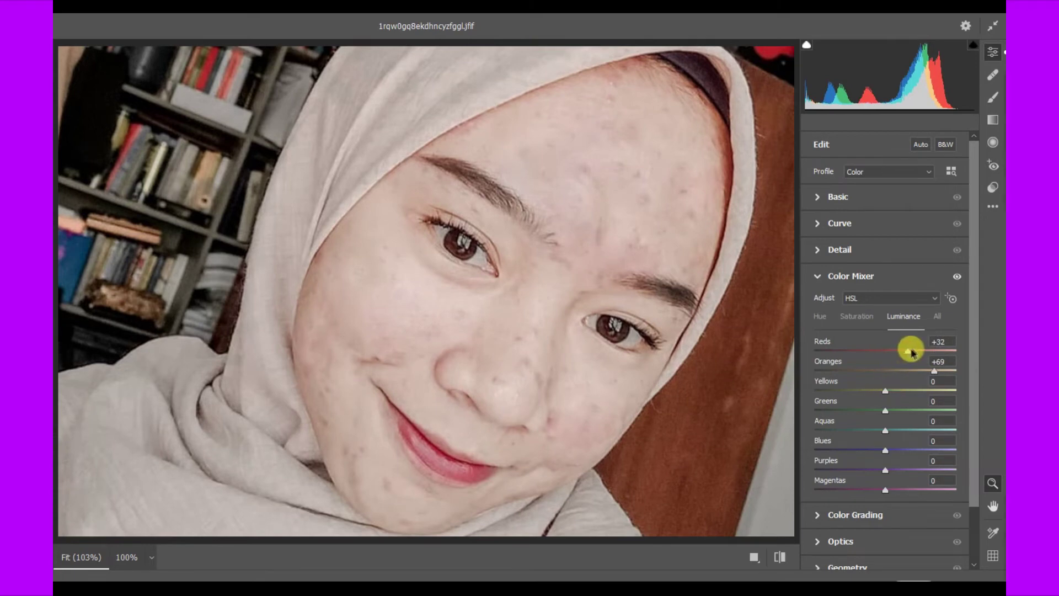
- Fine-tune the Reds and Oranges saturation, bring up the Hue adjustments, and apply the Camera Raw filter
{"action": "left_click", "coordinate": [860, 317]}
{"action": "mouse_move", "coordinate": [882, 353]}
{"action": "left_mouse_down"}
{"action": "mouse_move", "coordinate": [928, 348]}
{"action": "mouse_move", "coordinate": [823, 349]}
{"action": "mouse_move", "coordinate": [888, 347]}
{"action": "mouse_move", "coordinate": [917, 366]}
{"action": "mouse_move", "coordinate": [838, 371]}
{"action": "mouse_move", "coordinate": [910, 366]}
{"action": "mouse_move", "coordinate": [881, 374]}
{"action": "mouse_move", "coordinate": [902, 372]}
{"action": "mouse_move", "coordinate": [889, 372]}
{"action": "left_mouse_up"}
{"action": "left_click", "coordinate": [820, 318]}
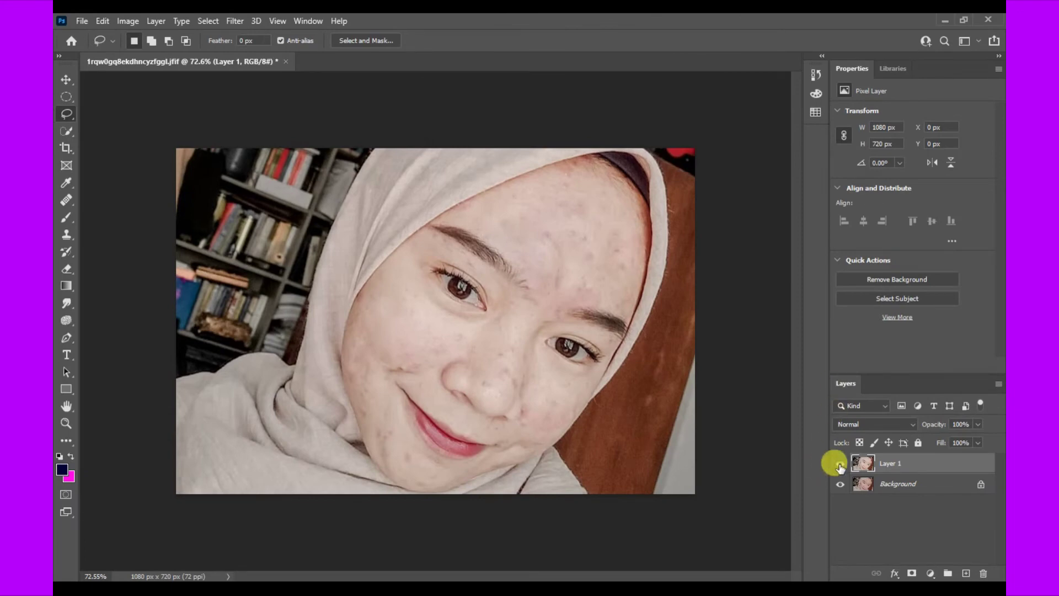
- Hide and show Layer 1 to check the brightened skin against the original photo
{"action": "left_click", "coordinate": [840, 464]}
{"action": "left_click", "coordinate": [840, 464]}
{"action": "left_click", "coordinate": [840, 465]}
{"action": "left_click", "coordinate": [840, 464]}
- Brighten the forehead skin with the Dodge Tool, using the 44 px brush on Midtones at 50% exposure
{"action": "left_click", "coordinate": [61, 323]}
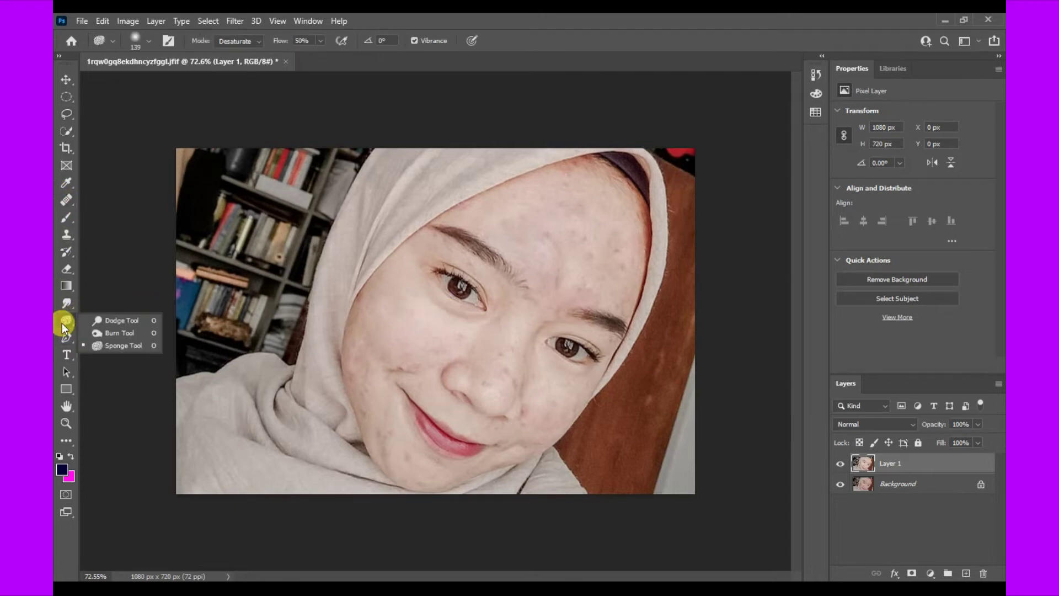
{"action": "left_click", "coordinate": [105, 322]}
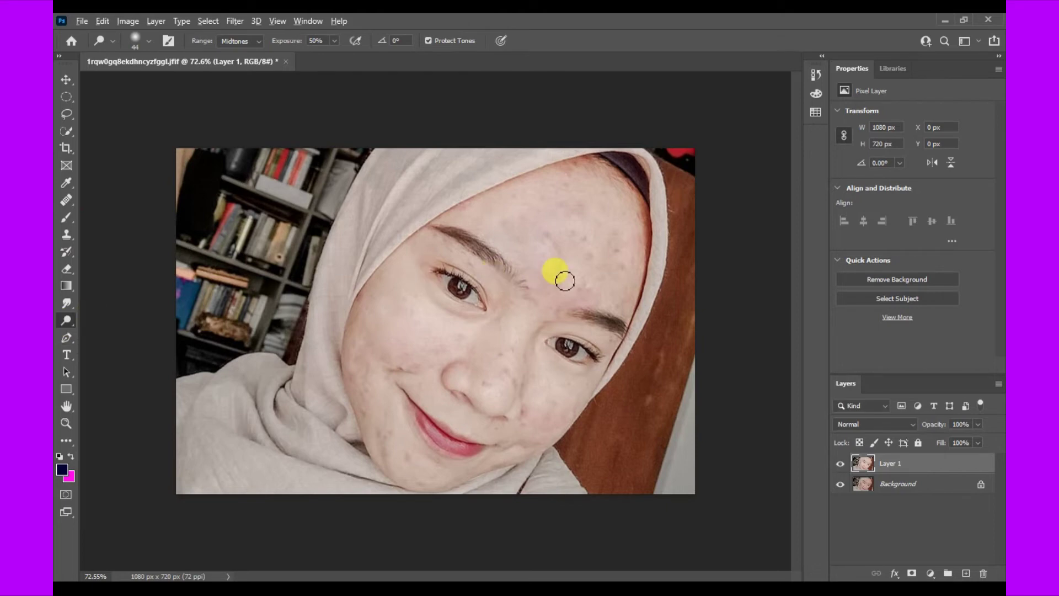
{"action": "scroll", "coordinate": [505, 295], "scroll_direction": "up", "scroll_amount": 4}
{"action": "mouse_move", "coordinate": [620, 244]}
{"action": "left_mouse_down"}
{"action": "mouse_move", "coordinate": [679, 287]}
{"action": "mouse_move", "coordinate": [583, 298]}
{"action": "mouse_move", "coordinate": [624, 156]}
{"action": "left_mouse_up"}
{"action": "scroll", "coordinate": [640, 275], "scroll_direction": "up", "scroll_amount": 3}
{"action": "mouse_move", "coordinate": [654, 254]}
{"action": "left_mouse_down"}
{"action": "mouse_move", "coordinate": [674, 231]}
{"action": "mouse_move", "coordinate": [540, 225]}
{"action": "mouse_move", "coordinate": [556, 215]}
{"action": "mouse_move", "coordinate": [444, 221]}
{"action": "mouse_move", "coordinate": [643, 133]}
{"action": "mouse_move", "coordinate": [421, 202]}
{"action": "mouse_move", "coordinate": [580, 127]}
{"action": "mouse_move", "coordinate": [507, 182]}
{"action": "mouse_move", "coordinate": [576, 178]}
{"action": "mouse_move", "coordinate": [571, 257]}
{"action": "mouse_move", "coordinate": [566, 249]}
{"action": "mouse_move", "coordinate": [720, 227]}
{"action": "mouse_move", "coordinate": [665, 157]}
{"action": "mouse_move", "coordinate": [586, 265]}
{"action": "mouse_move", "coordinate": [581, 344]}
{"action": "mouse_move", "coordinate": [628, 335]}
{"action": "mouse_move", "coordinate": [425, 260]}
{"action": "mouse_move", "coordinate": [387, 283]}
{"action": "mouse_move", "coordinate": [659, 299]}
{"action": "mouse_move", "coordinate": [632, 290]}
{"action": "mouse_move", "coordinate": [691, 288]}
{"action": "mouse_move", "coordinate": [708, 269]}
{"action": "mouse_move", "coordinate": [711, 211]}
{"action": "mouse_move", "coordinate": [622, 221]}
{"action": "mouse_move", "coordinate": [691, 206]}
{"action": "mouse_move", "coordinate": [568, 153]}
{"action": "left_mouse_up"}
{"action": "scroll", "coordinate": [386, 282], "scroll_direction": "down", "scroll_amount": 3}
{"action": "scroll", "coordinate": [631, 290], "scroll_direction": "up", "scroll_amount": 2}
{"action": "scroll", "coordinate": [569, 166], "scroll_direction": "up", "scroll_amount": 2}
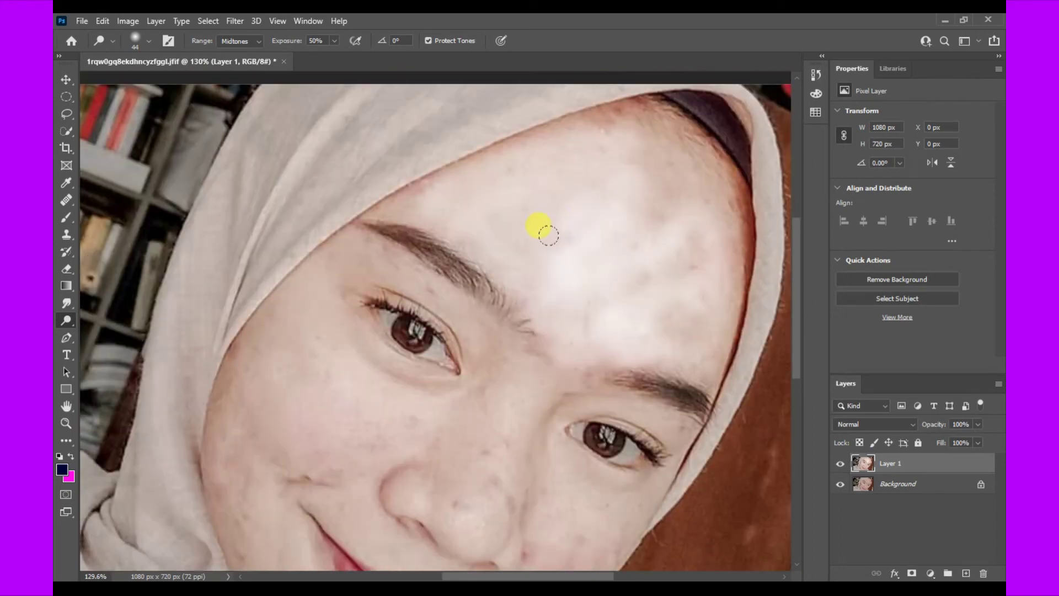
{"action": "mouse_move", "coordinate": [553, 239]}
{"action": "left_mouse_down"}
{"action": "mouse_move", "coordinate": [657, 143]}
{"action": "mouse_move", "coordinate": [644, 124]}
{"action": "mouse_move", "coordinate": [529, 148]}
{"action": "mouse_move", "coordinate": [462, 178]}
{"action": "mouse_move", "coordinate": [563, 116]}
{"action": "mouse_move", "coordinate": [657, 101]}
{"action": "mouse_move", "coordinate": [694, 129]}
{"action": "mouse_move", "coordinate": [729, 180]}
{"action": "mouse_move", "coordinate": [744, 281]}
{"action": "mouse_move", "coordinate": [652, 233]}
{"action": "mouse_move", "coordinate": [708, 155]}
{"action": "mouse_move", "coordinate": [576, 269]}
{"action": "mouse_move", "coordinate": [661, 160]}
{"action": "mouse_move", "coordinate": [459, 194]}
{"action": "mouse_move", "coordinate": [504, 175]}
{"action": "mouse_move", "coordinate": [615, 191]}
{"action": "left_mouse_up"}
{"action": "key", "text": "ctrl+0"}
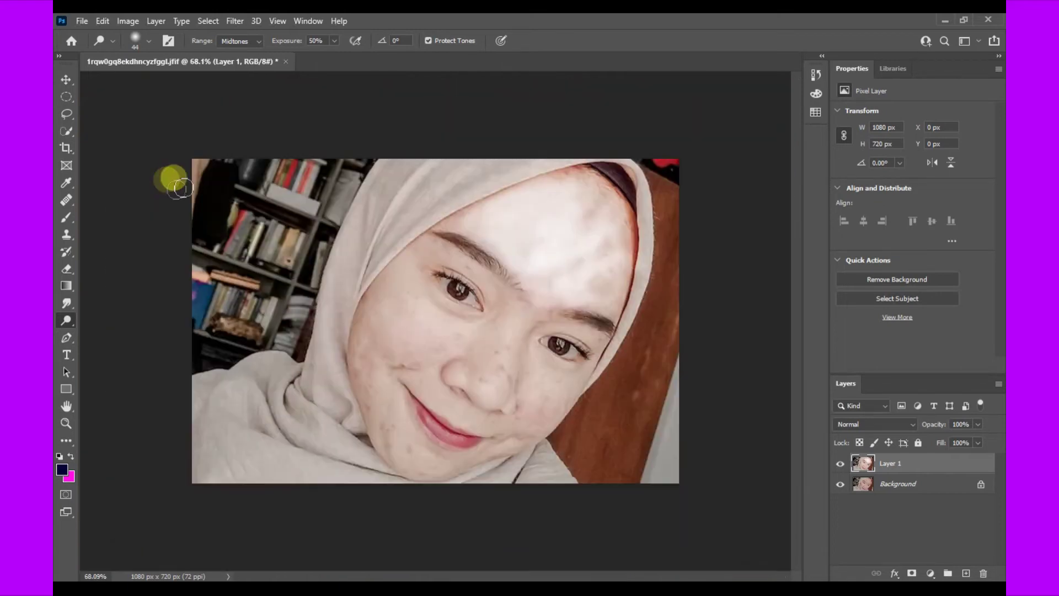
- Enlarge the Dodge brush to 146 px and brighten the remaining darker patches across the forehead
{"action": "left_click", "coordinate": [148, 40]}
{"action": "left_click_drag", "start_coordinate": [155, 80], "coordinate": [175, 82]}
{"action": "left_click", "coordinate": [577, 207]}
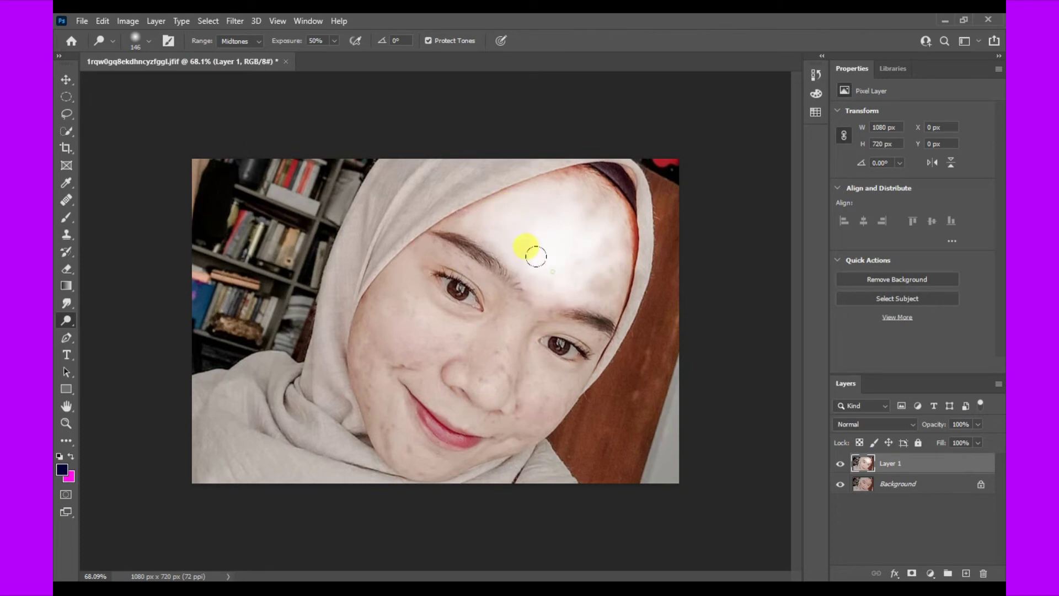
{"action": "left_click_drag", "start_coordinate": [582, 272], "coordinate": [579, 219]}
{"action": "left_click_drag", "start_coordinate": [543, 186], "coordinate": [531, 190]}
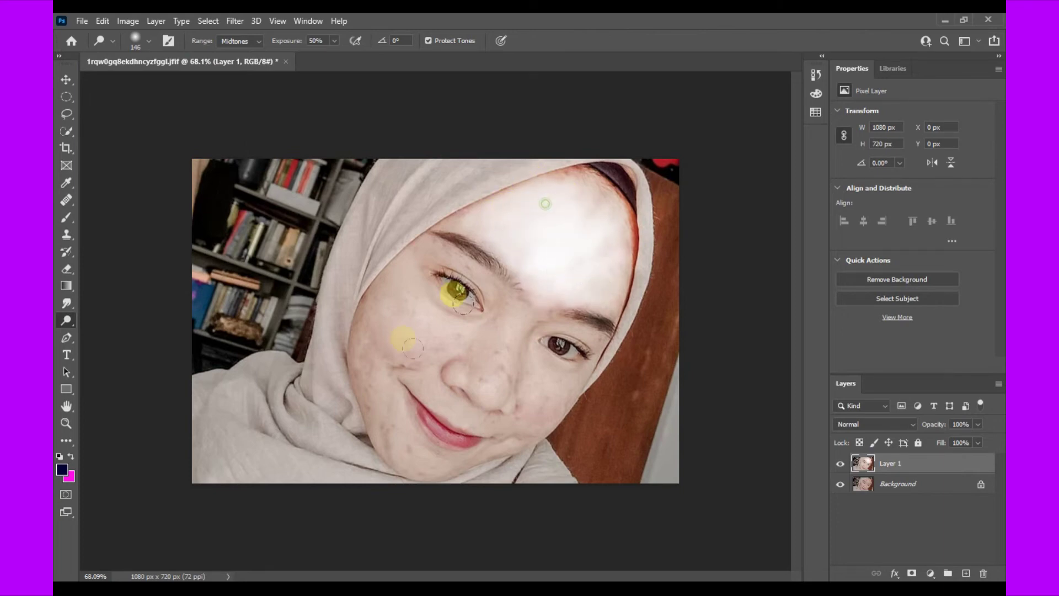
- Dodge the cheek below the eye nearest the bookshelf to even out and lighten its skin
{"action": "scroll", "coordinate": [424, 337], "scroll_direction": "up", "scroll_amount": 3}
{"action": "mouse_move", "coordinate": [401, 324]}
{"action": "left_mouse_down"}
{"action": "mouse_move", "coordinate": [371, 282]}
{"action": "mouse_move", "coordinate": [298, 296]}
{"action": "mouse_move", "coordinate": [382, 312]}
{"action": "left_mouse_up"}
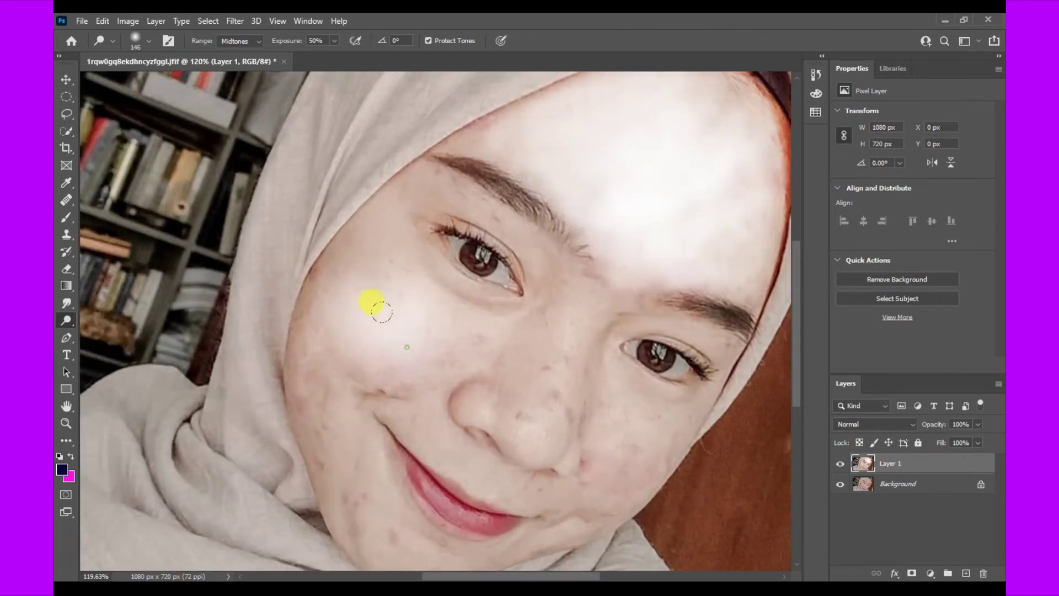
{"action": "mouse_move", "coordinate": [348, 349]}
{"action": "left_mouse_down"}
{"action": "mouse_move", "coordinate": [305, 344]}
{"action": "mouse_move", "coordinate": [272, 336]}
{"action": "left_mouse_up"}
{"action": "scroll", "coordinate": [272, 336], "scroll_direction": "down", "scroll_amount": 1}
{"action": "left_click_drag", "start_coordinate": [305, 264], "coordinate": [303, 249]}
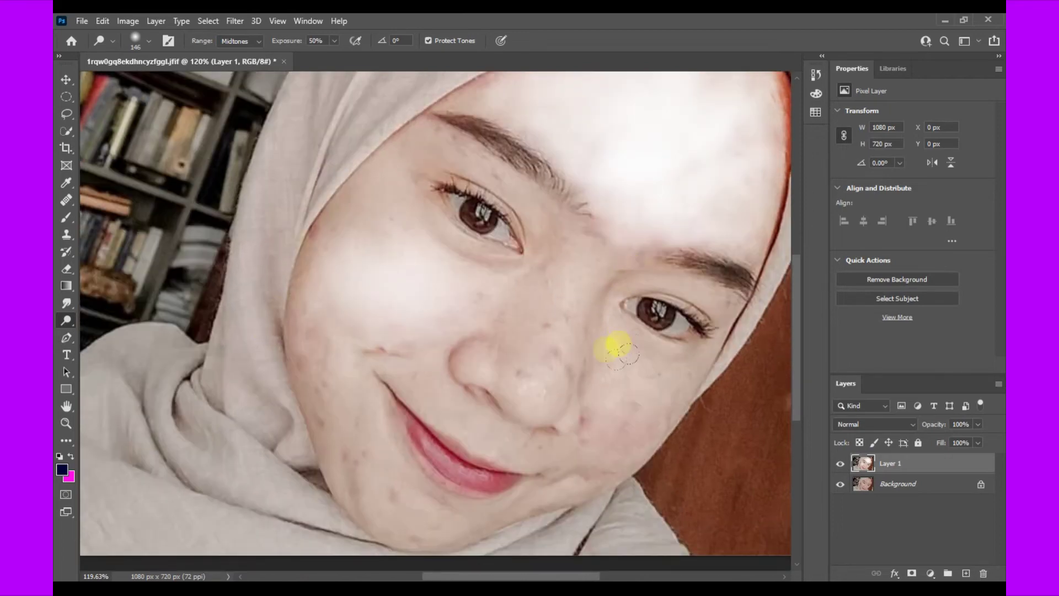
- Dodge the cheek on the wooden door side, the lower cheeks and the jaw to lighten the skin
{"action": "mouse_move", "coordinate": [600, 373]}
{"action": "left_mouse_down"}
{"action": "mouse_move", "coordinate": [569, 344]}
{"action": "mouse_move", "coordinate": [364, 398]}
{"action": "mouse_move", "coordinate": [293, 276]}
{"action": "mouse_move", "coordinate": [337, 297]}
{"action": "left_mouse_up"}
{"action": "scroll", "coordinate": [594, 370], "scroll_direction": "down", "scroll_amount": 1}
{"action": "left_click", "coordinate": [563, 175]}
{"action": "mouse_move", "coordinate": [562, 175]}
{"action": "left_mouse_down"}
{"action": "mouse_move", "coordinate": [499, 251]}
{"action": "mouse_move", "coordinate": [523, 181]}
{"action": "mouse_move", "coordinate": [480, 125]}
{"action": "mouse_move", "coordinate": [419, 108]}
{"action": "left_mouse_up"}
{"action": "scroll", "coordinate": [419, 108], "scroll_direction": "up", "scroll_amount": 1}
{"action": "left_click", "coordinate": [420, 115]}
{"action": "mouse_move", "coordinate": [355, 121]}
{"action": "left_mouse_down"}
{"action": "mouse_move", "coordinate": [348, 168]}
{"action": "mouse_move", "coordinate": [326, 193]}
{"action": "left_mouse_up"}
{"action": "left_click", "coordinate": [423, 99]}
{"action": "scroll", "coordinate": [419, 93], "scroll_direction": "up", "scroll_amount": 2}
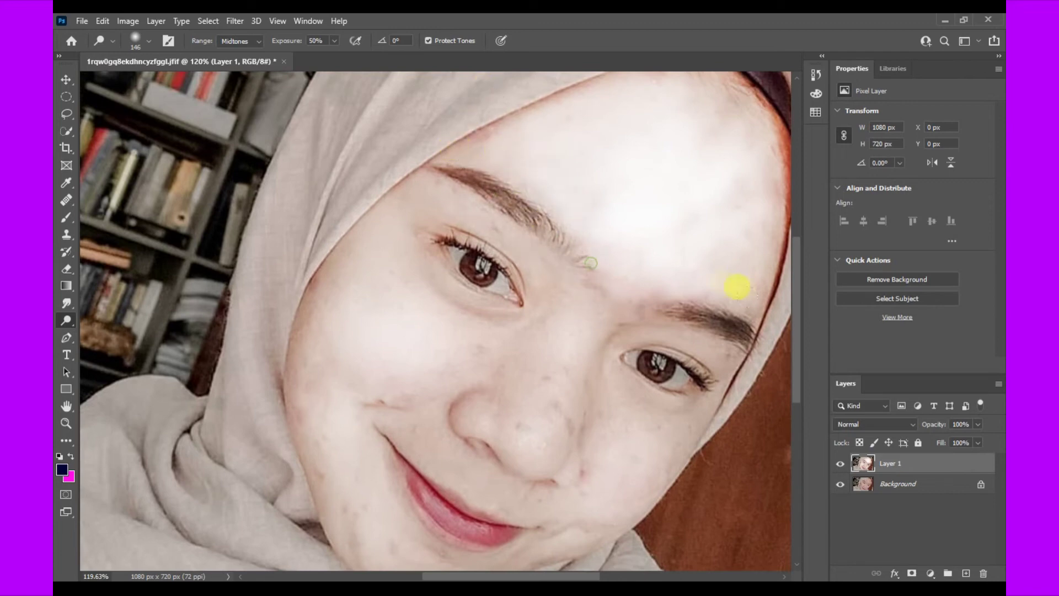
- Dodge the nose, the skin around the mouth and chin, and the areas below both eyes
{"action": "scroll", "coordinate": [461, 338], "scroll_direction": "down", "scroll_amount": 1}
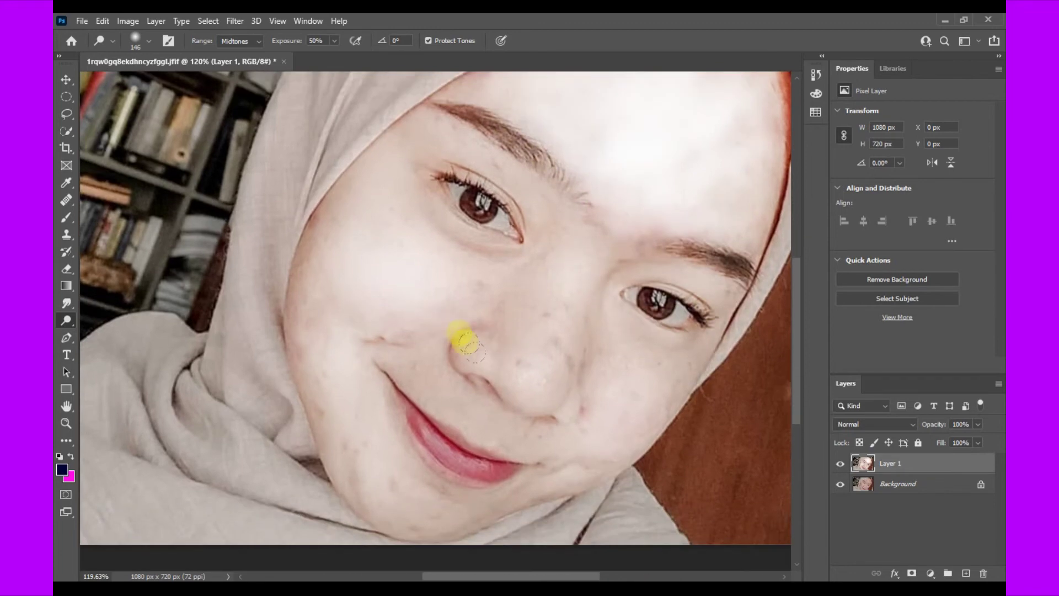
{"action": "scroll", "coordinate": [496, 309], "scroll_direction": "down", "scroll_amount": 1}
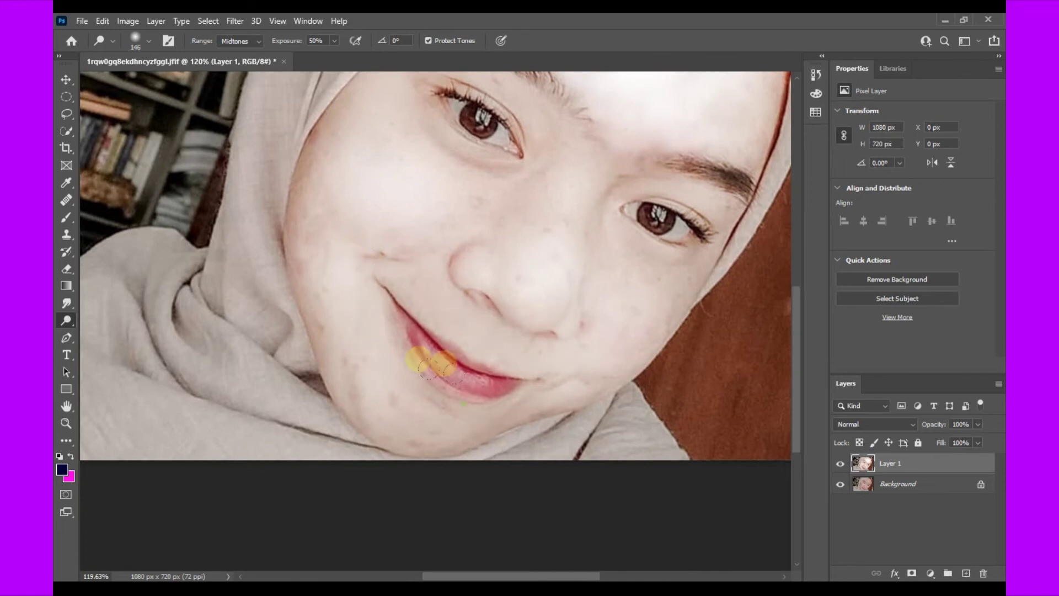
{"action": "scroll", "coordinate": [485, 364], "scroll_direction": "down", "scroll_amount": 4}
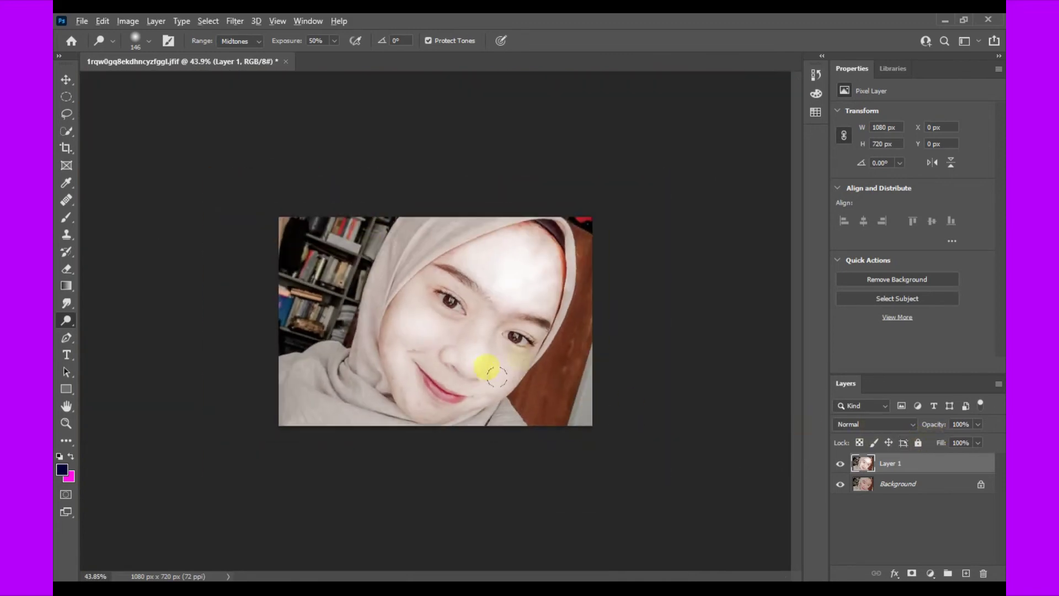
{"action": "scroll", "coordinate": [529, 353], "scroll_direction": "up", "scroll_amount": 4}
{"action": "scroll", "coordinate": [546, 348], "scroll_direction": "up", "scroll_amount": 3}
{"action": "left_click", "coordinate": [366, 291]}
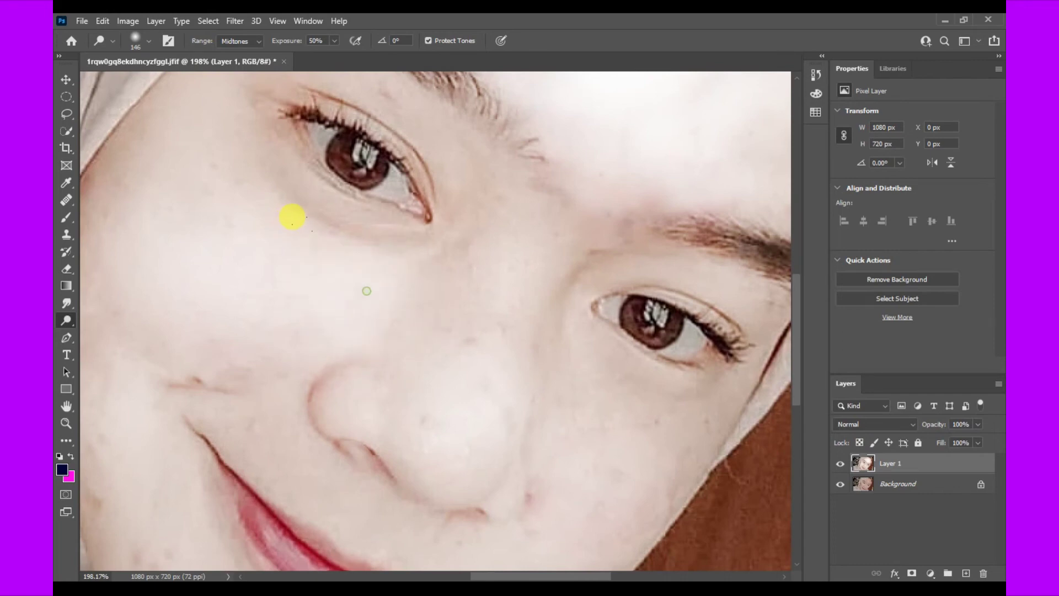
{"action": "left_click", "coordinate": [549, 334]}
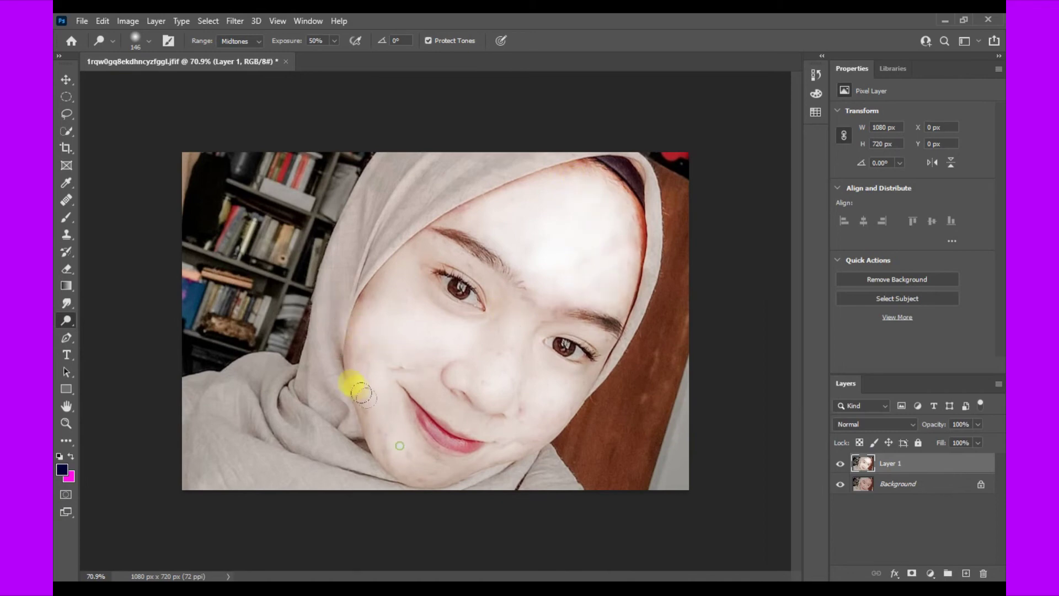
- Hide and show Layer 1 to compare the dodged face with the original photo
{"action": "left_click", "coordinate": [840, 463]}
{"action": "left_click", "coordinate": [839, 463]}
{"action": "scroll", "coordinate": [295, 278], "scroll_direction": "down", "scroll_amount": 3}
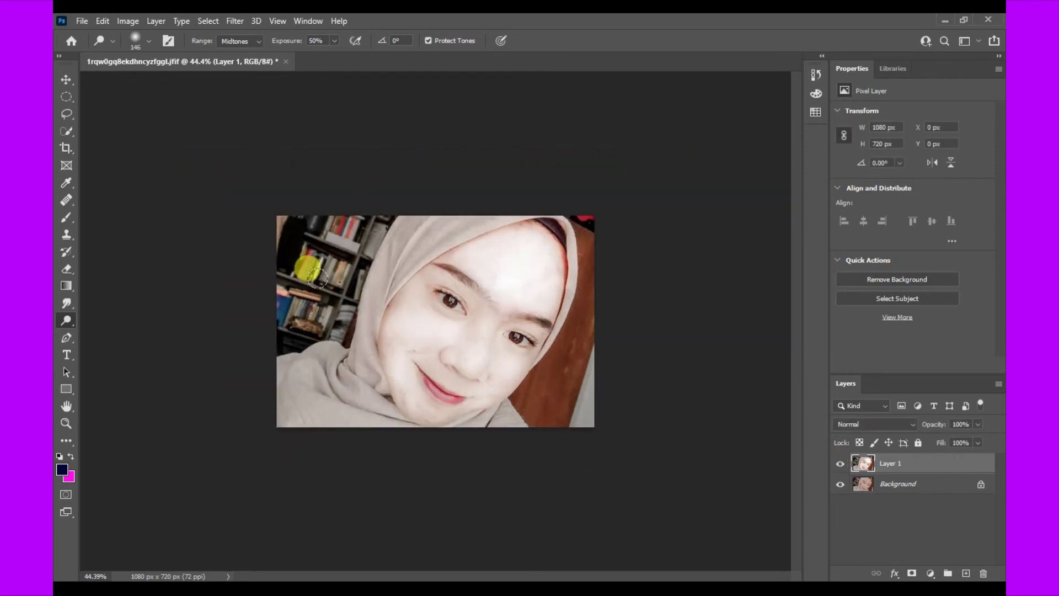
- Touch up the remaining darker skin on the forehead, temple and cheeks with the Dodge Tool
{"action": "scroll", "coordinate": [436, 245], "scroll_direction": "up", "scroll_amount": 5}
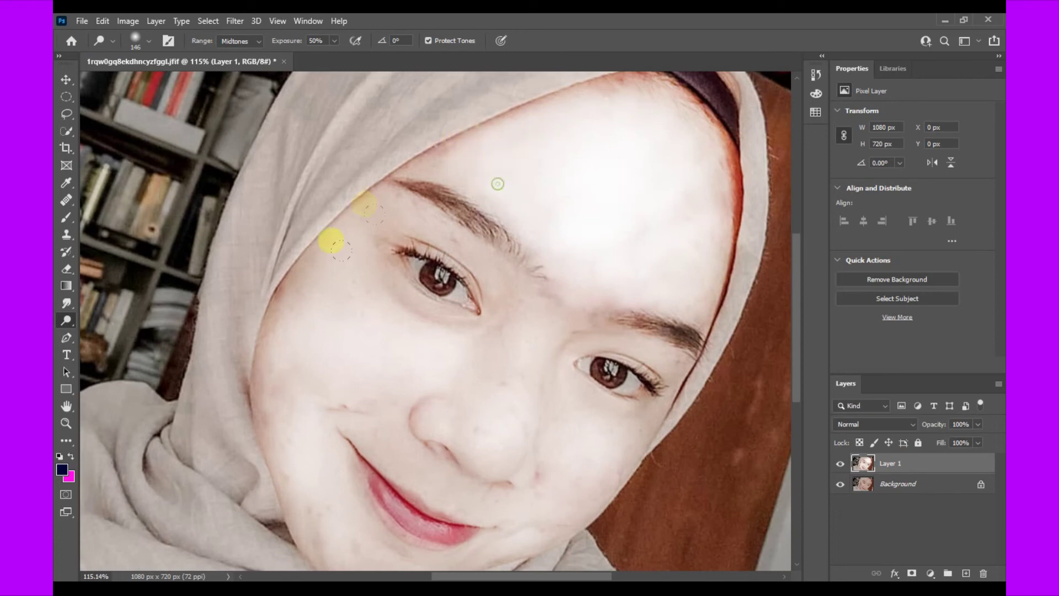
{"action": "scroll", "coordinate": [679, 384], "scroll_direction": "down", "scroll_amount": 3}
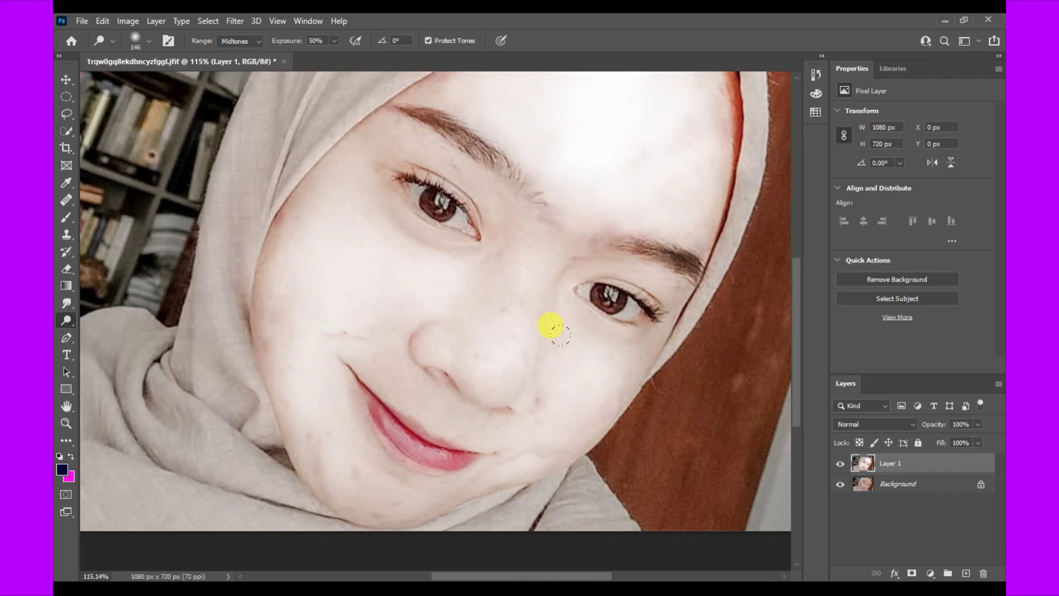
{"action": "scroll", "coordinate": [254, 443], "scroll_direction": "up", "scroll_amount": 2}
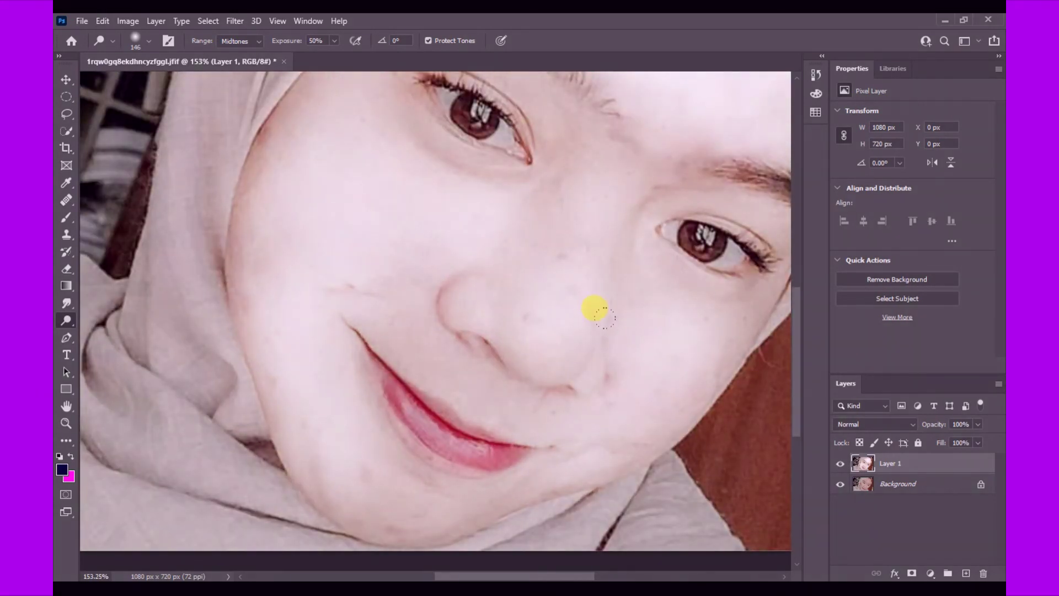
- View the whole portrait and toggle Layer 1's visibility to check the final retouch against the original
{"action": "scroll", "coordinate": [201, 217], "scroll_direction": "down", "scroll_amount": 8}
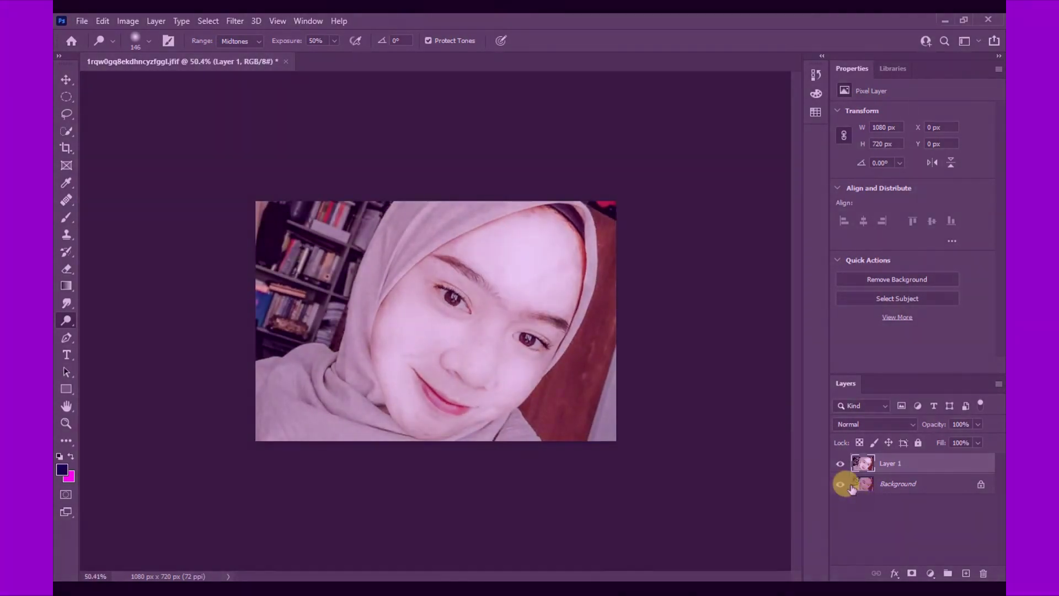
{"action": "left_click", "coordinate": [838, 465]}
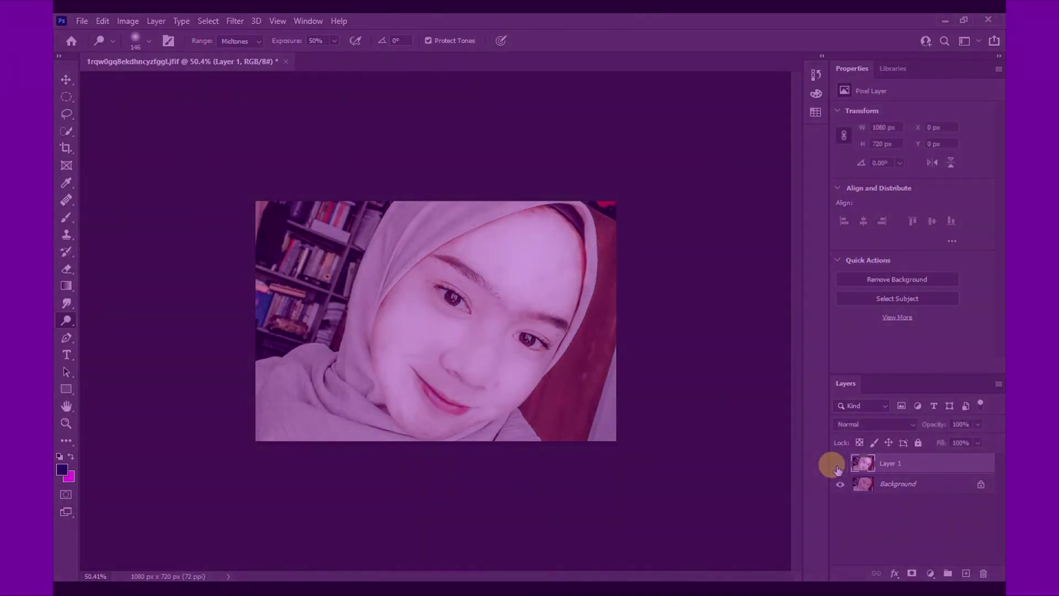
{"action": "left_click", "coordinate": [839, 465]}
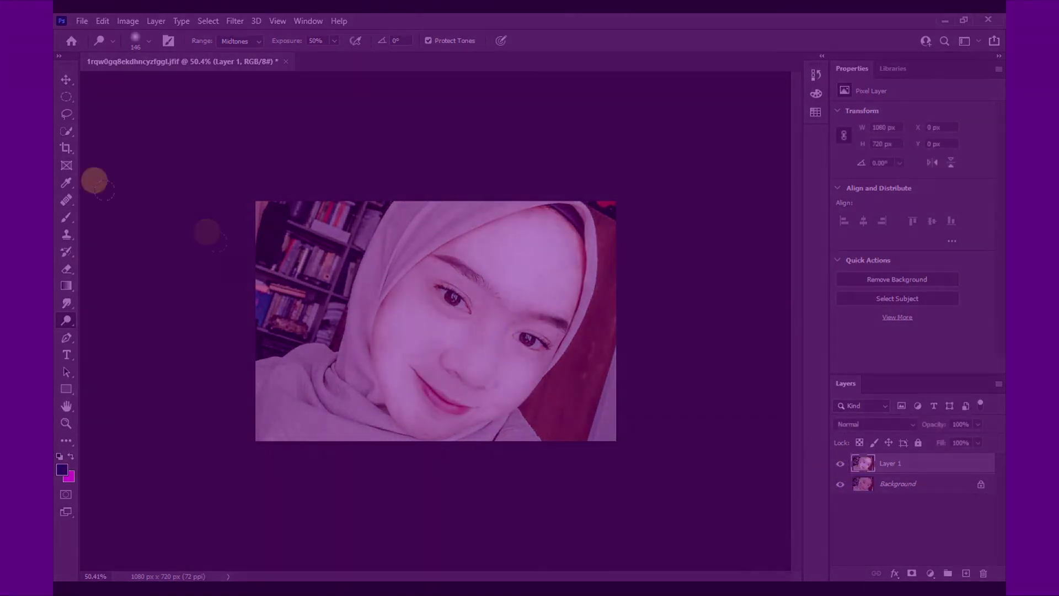
- Move Layer 1 about 474 px to the left to reveal the original photo beside the retouched face
{"action": "left_click", "coordinate": [67, 81]}
{"action": "left_click_drag", "start_coordinate": [480, 314], "coordinate": [323, 314]}
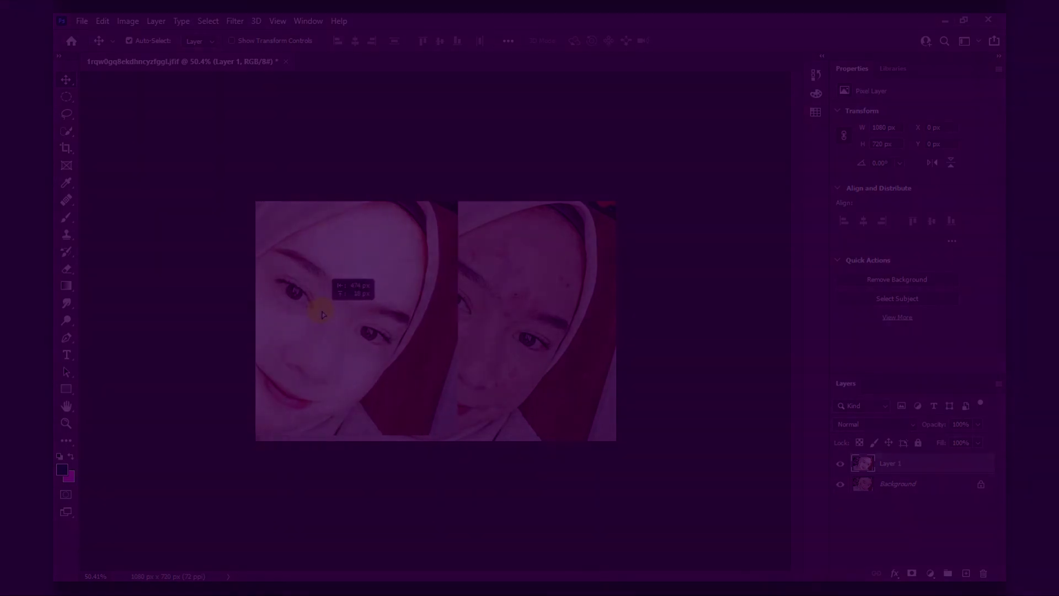